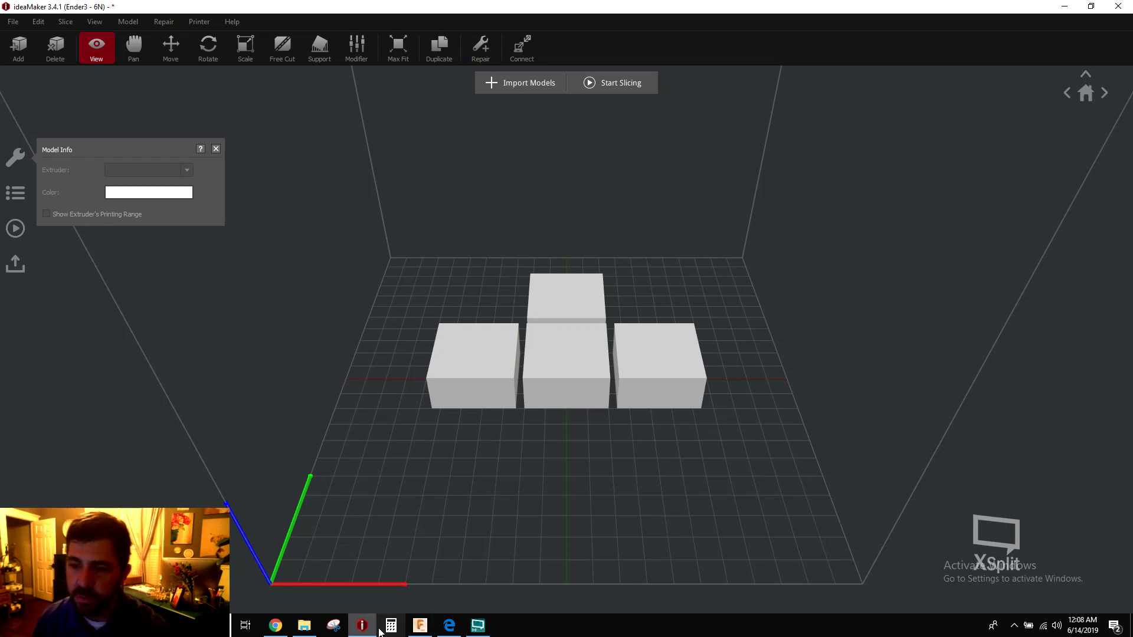
# - Orbit the view to inspect the four calibration boxes clustered near the bed centre
pyautogui.moveTo(492, 520); pyautogui.dragTo(478, 478)
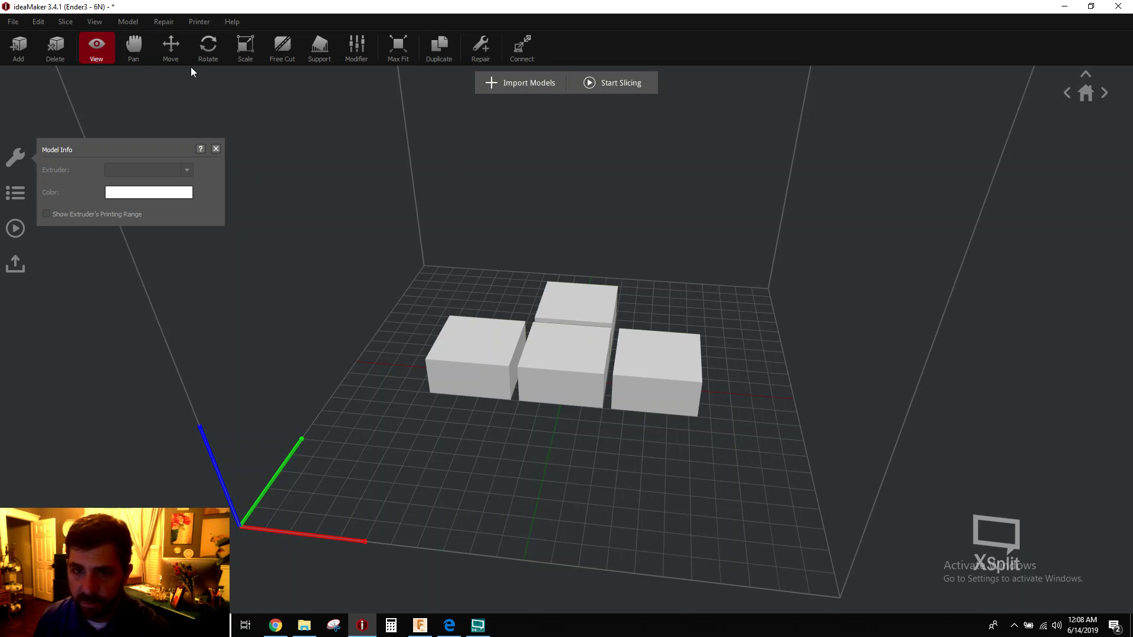
# - Review the Ender3 - 6N settings: 40 mm sequential clearances, 0.58 mm nozzle, 55 mm gantry height
pyautogui.click(199, 21)
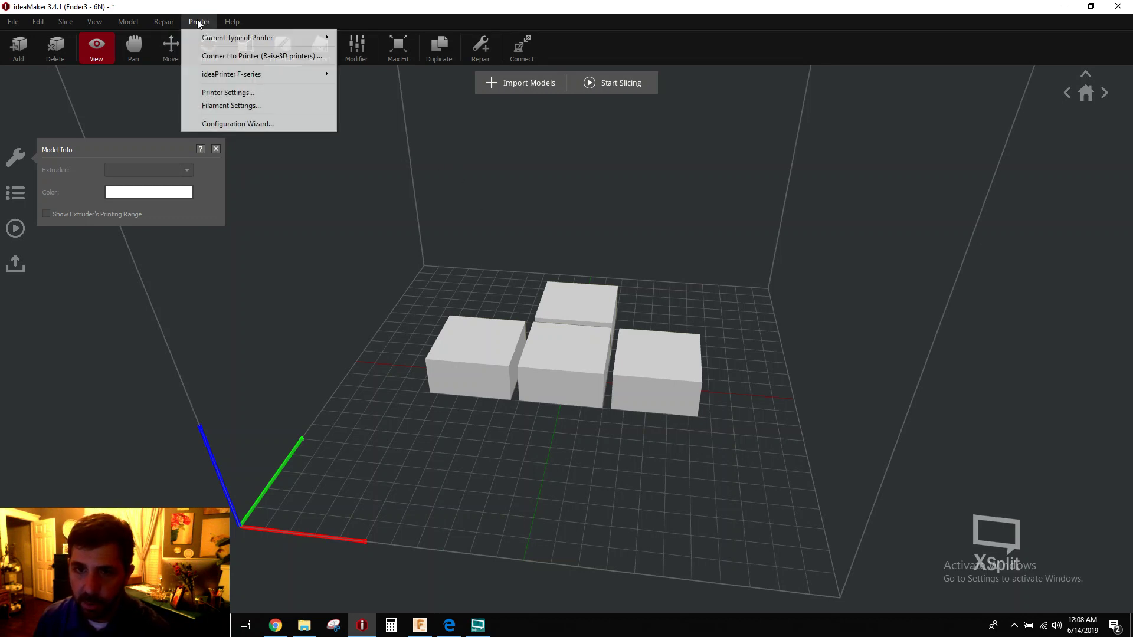
pyautogui.click(253, 92)
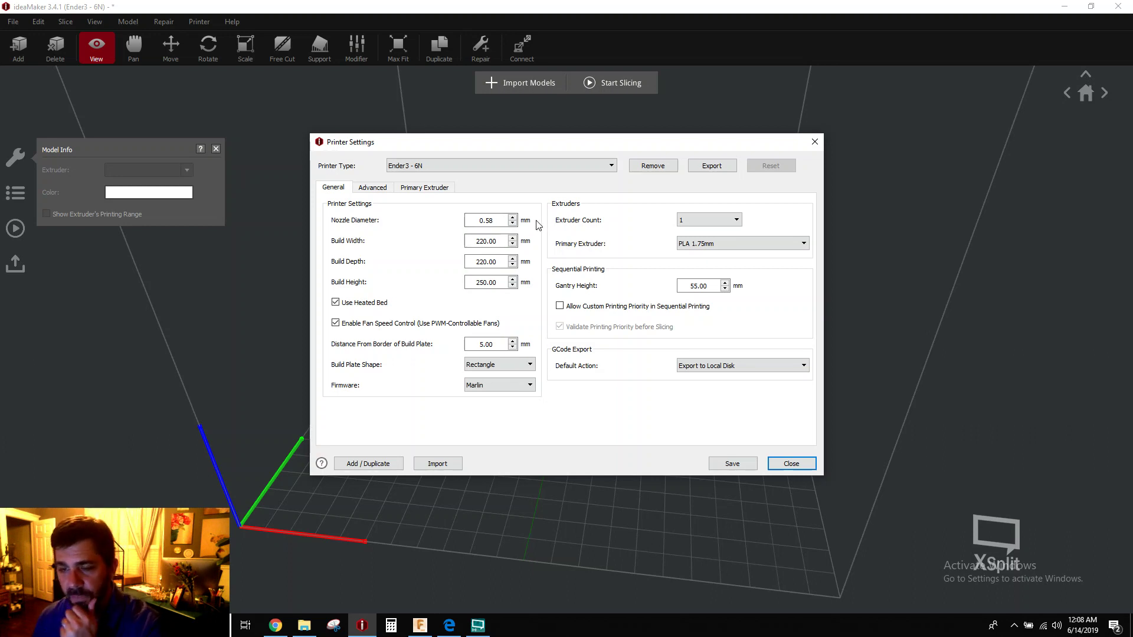
pyautogui.click(426, 189)
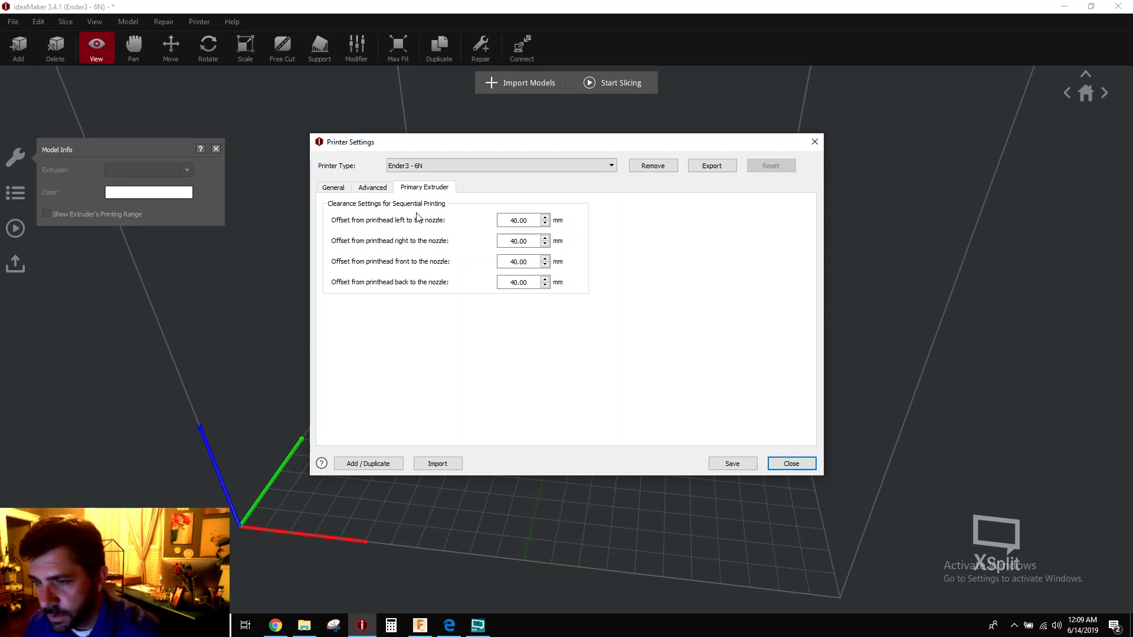
pyautogui.click(362, 188)
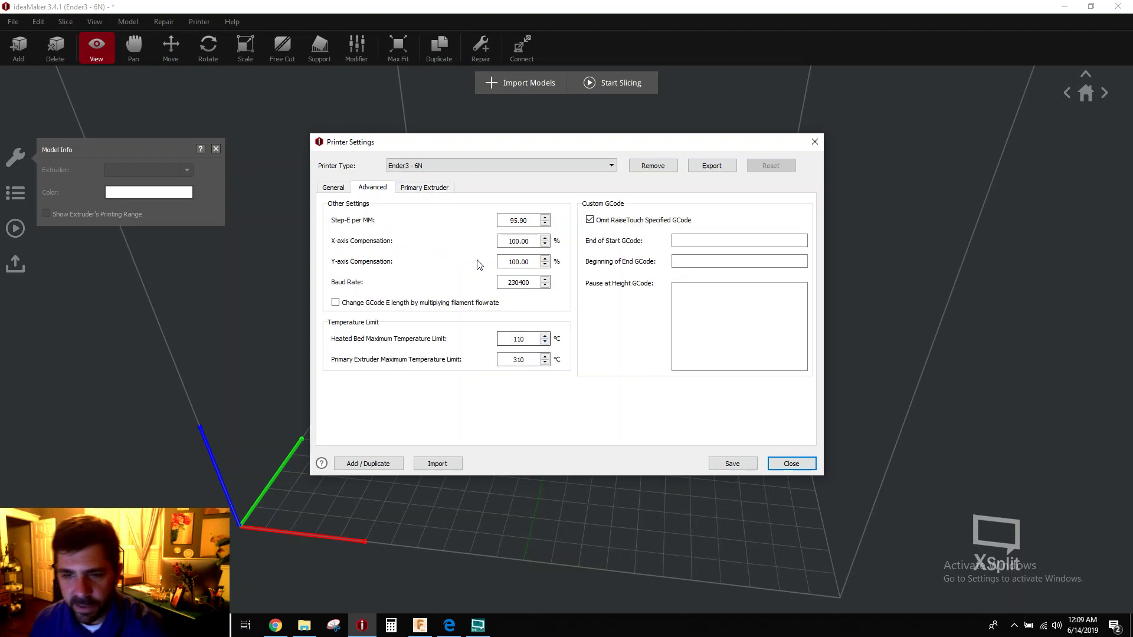
pyautogui.click(333, 187)
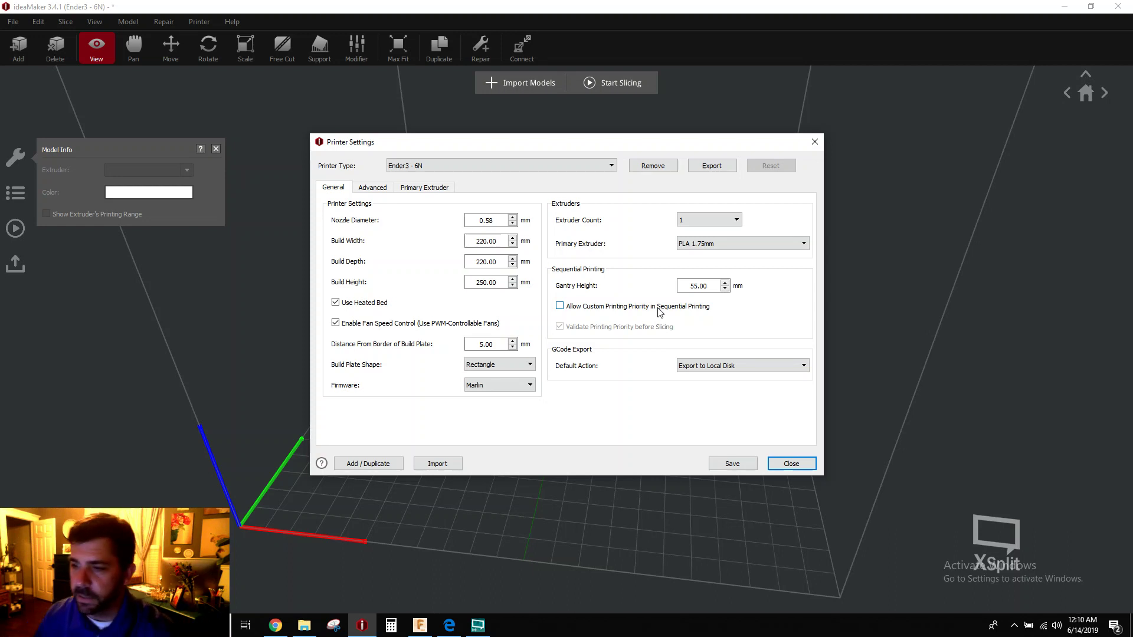
# - Close Printer Settings and choose the LootCrate slicing template for the Ender3 - 6N
pyautogui.click(791, 464)
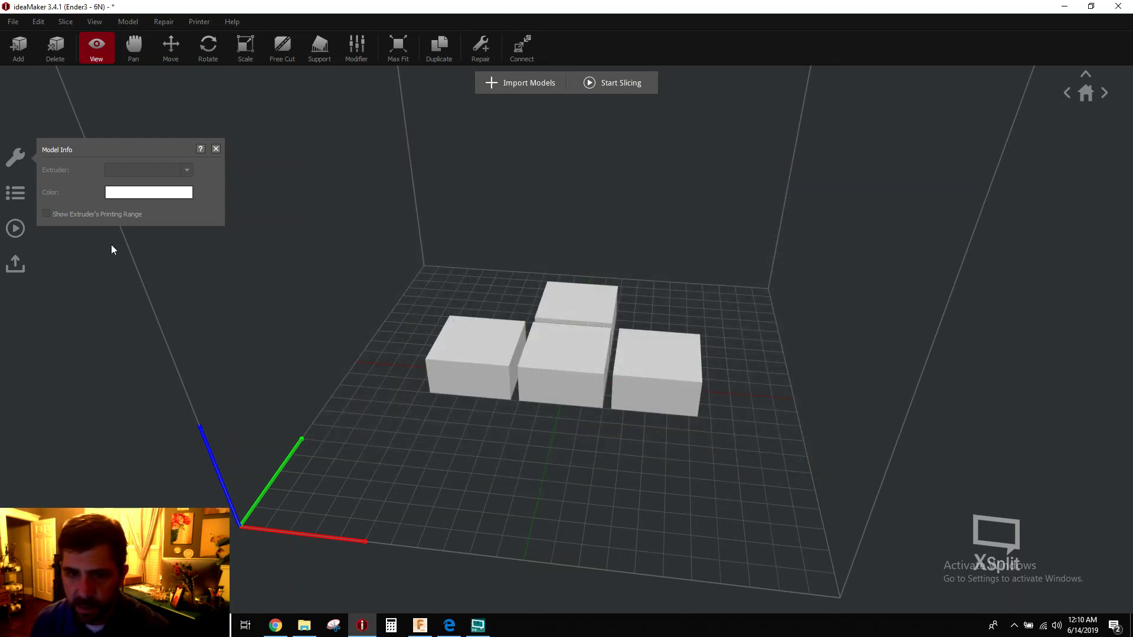
pyautogui.click(15, 229)
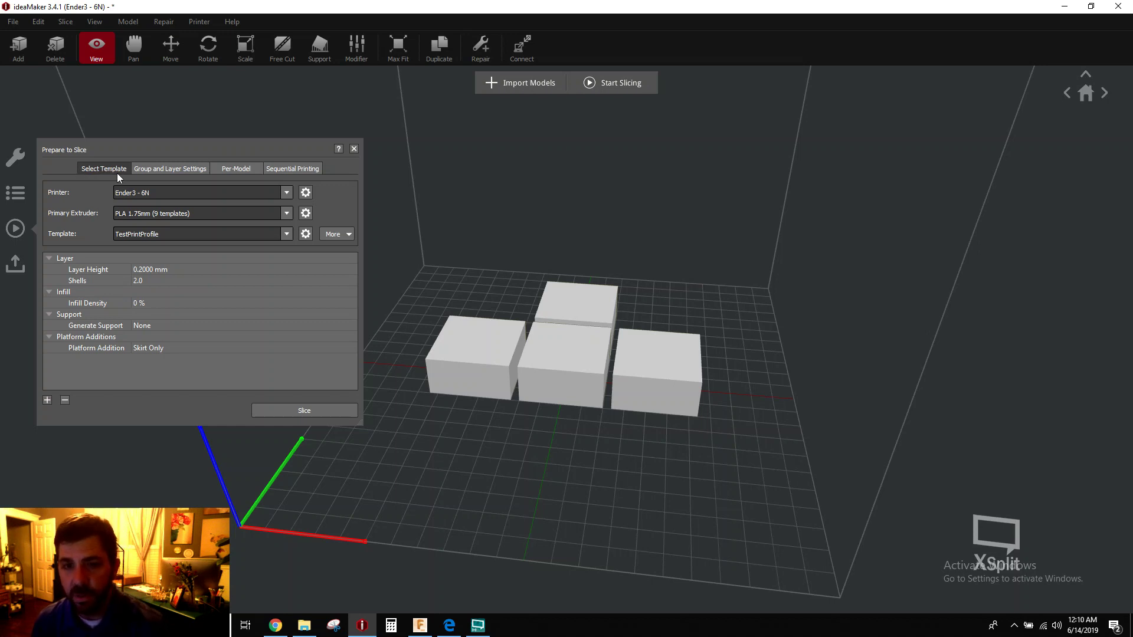
pyautogui.click(287, 234)
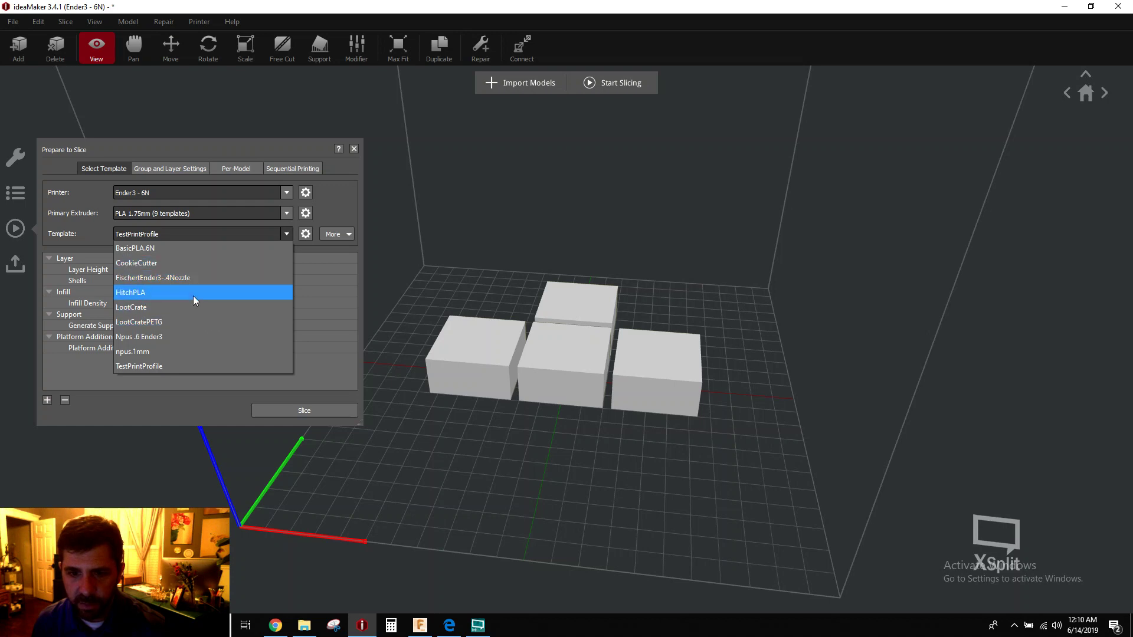
pyautogui.click(190, 306)
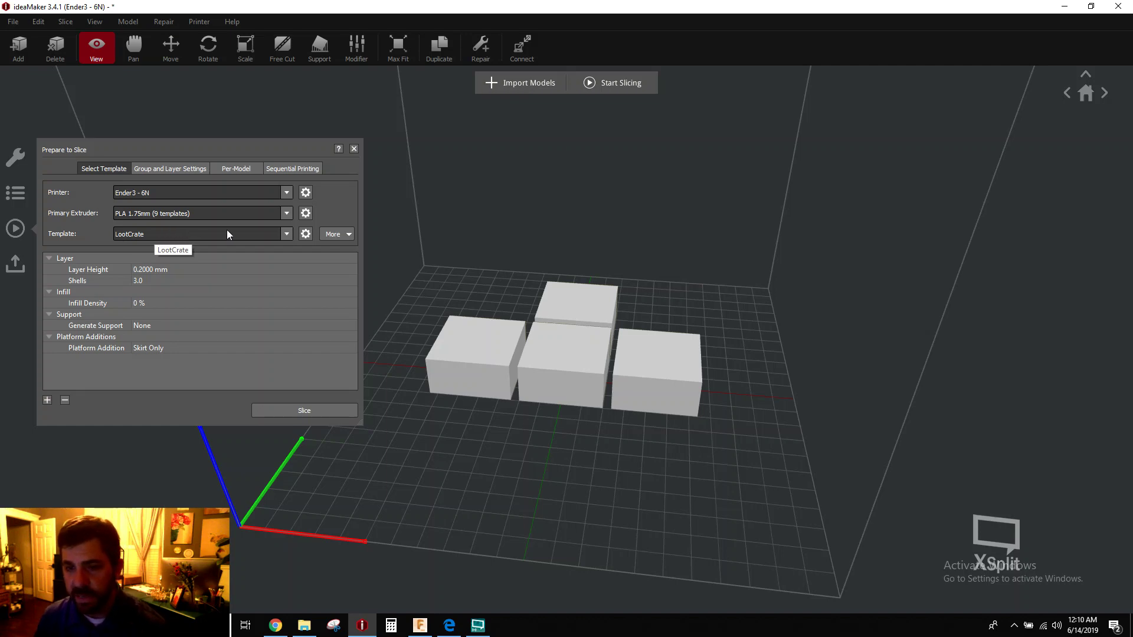
# - Review the LootCrate template's extruder, infill, support, platform additions and cooling settings, then accept
pyautogui.click(305, 235)
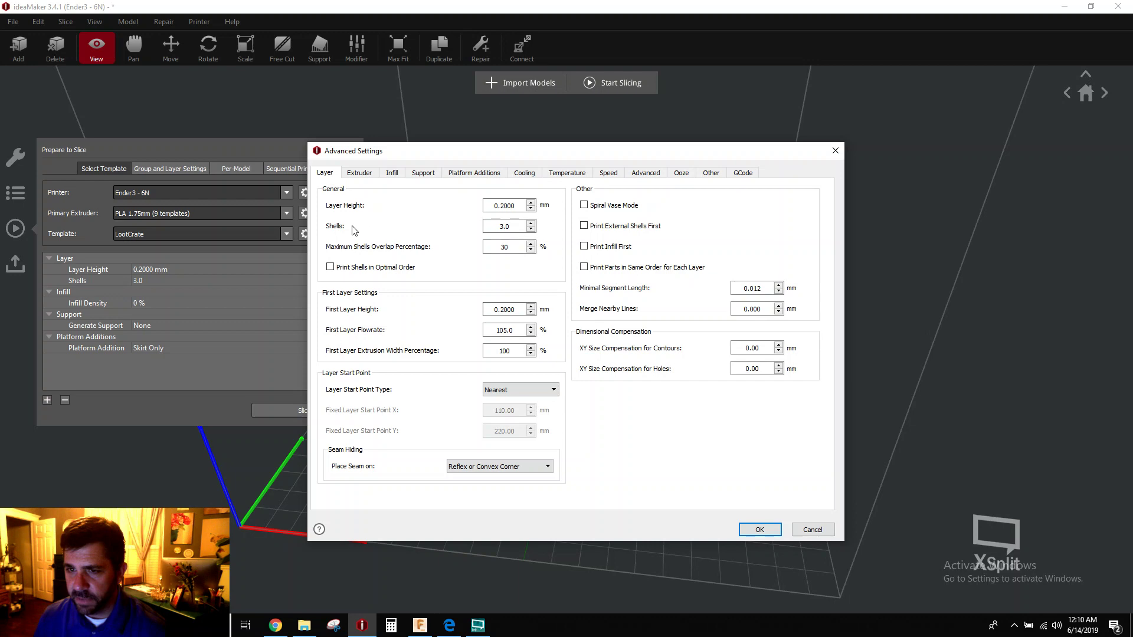
pyautogui.click(359, 173)
pyautogui.click(395, 172)
pyautogui.click(416, 174)
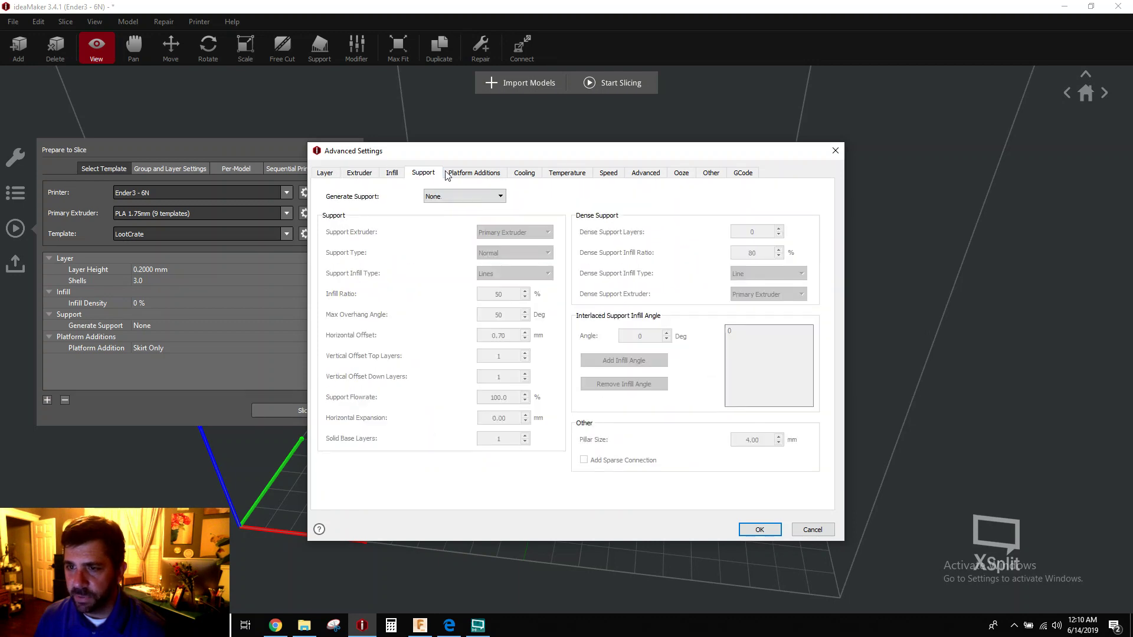
pyautogui.click(497, 173)
pyautogui.click(534, 172)
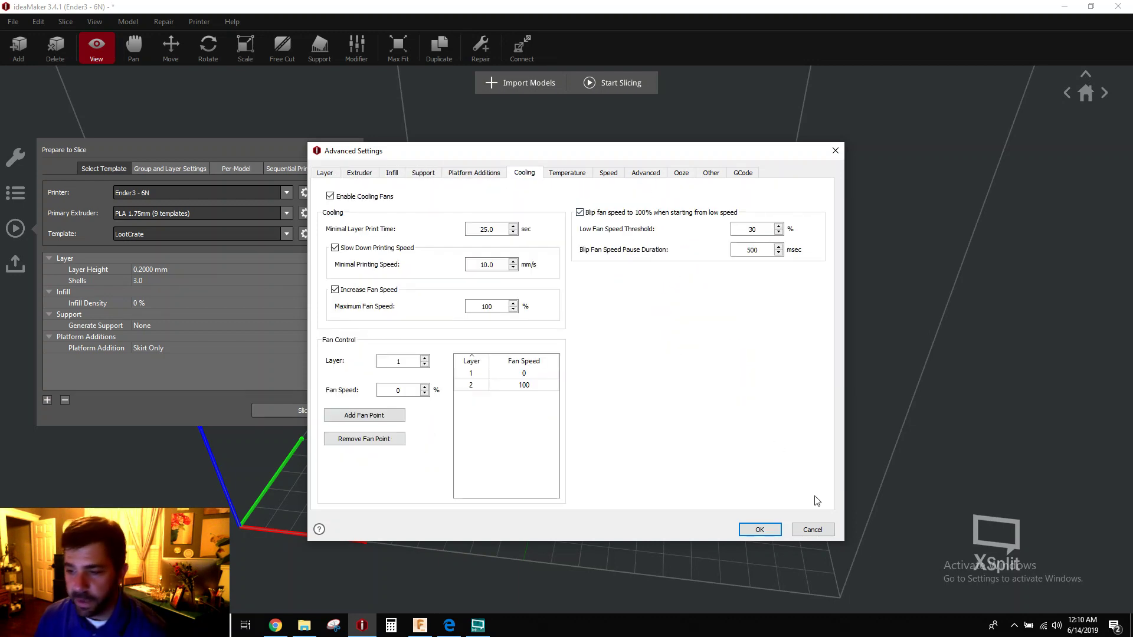
pyautogui.click(760, 529)
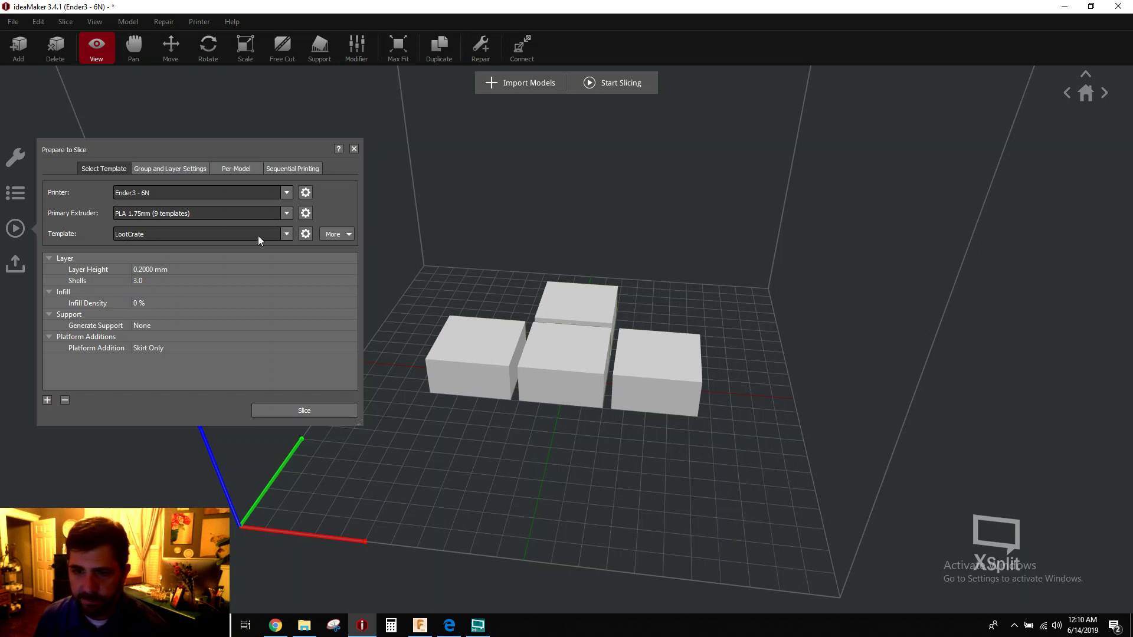
pyautogui.click(284, 172)
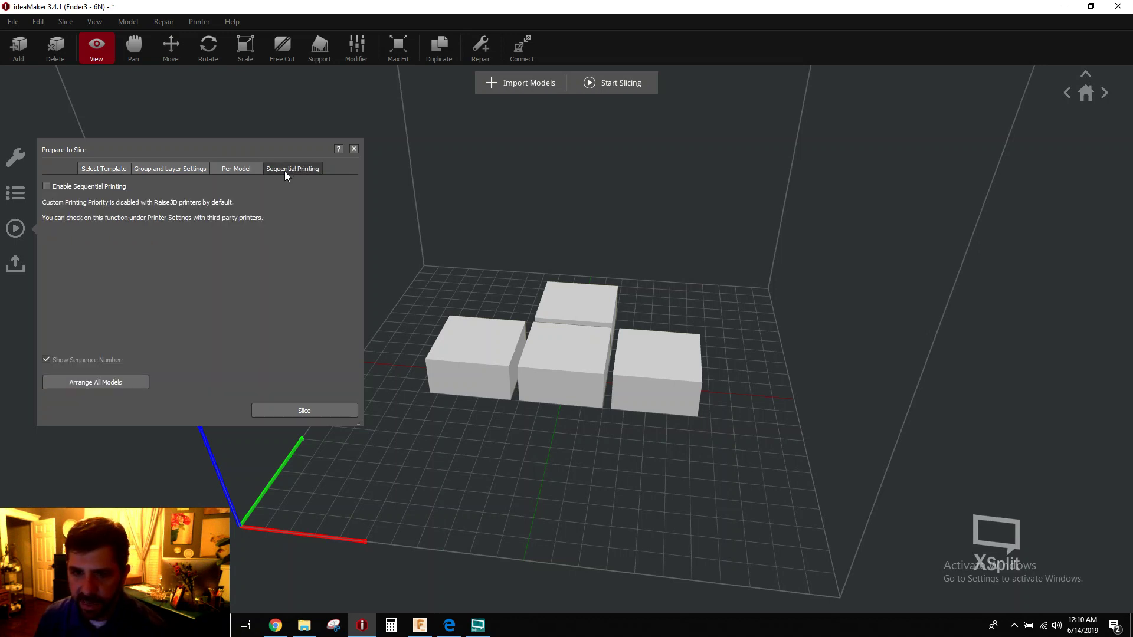
# - Enable Sequential Printing and auto-arrange the four boxes into a two-by-two grid numbered 1–4
pyautogui.click(47, 187)
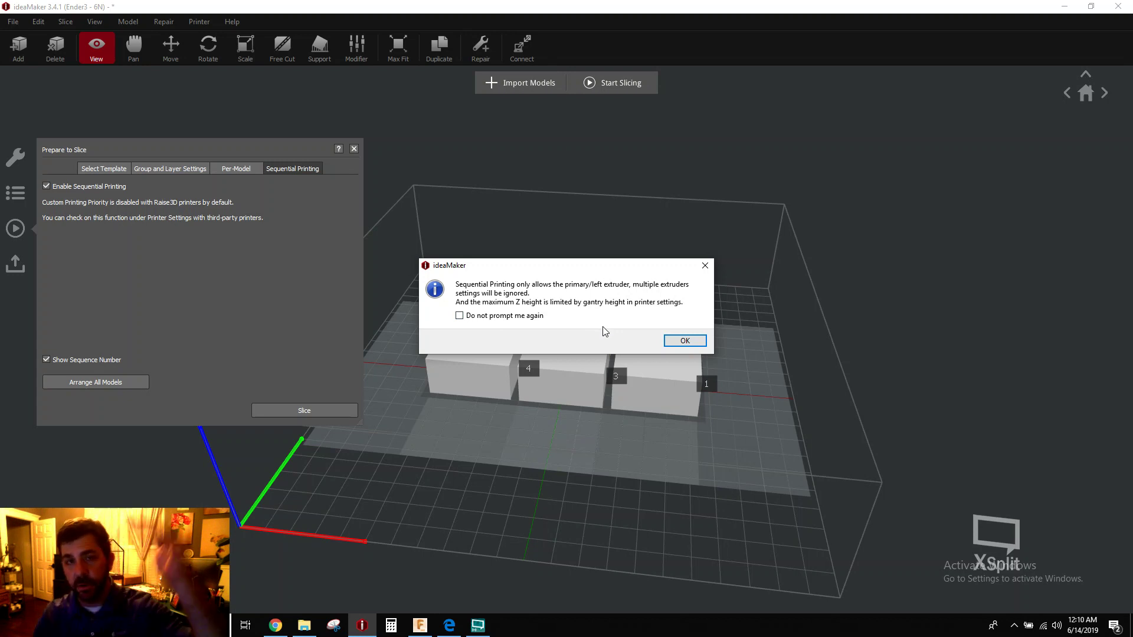
pyautogui.click(679, 346)
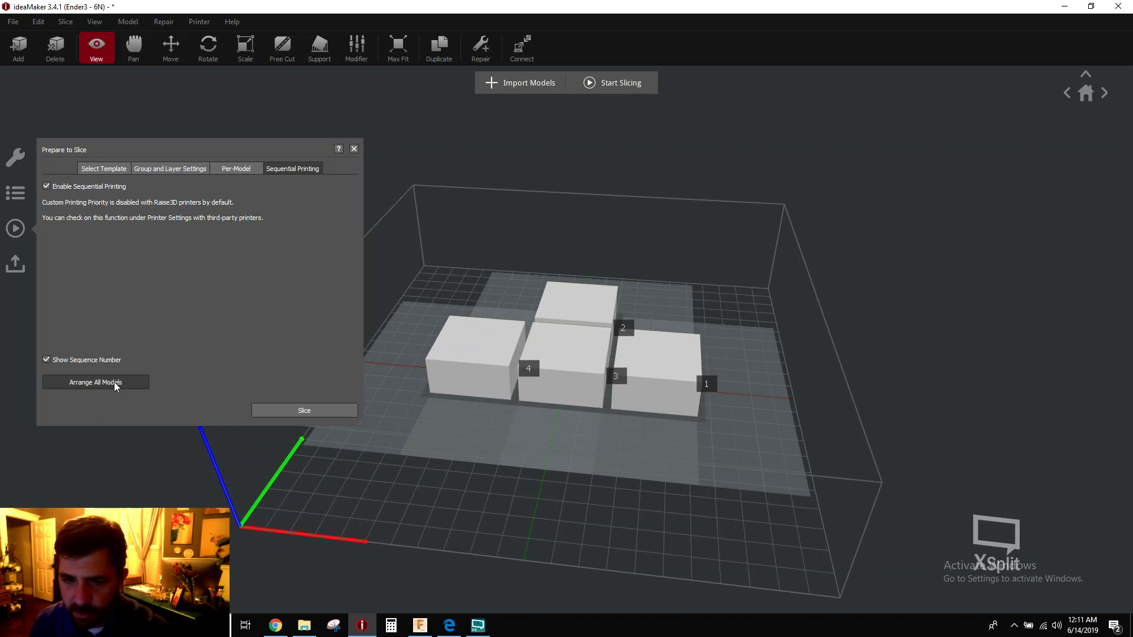
pyautogui.click(95, 382)
pyautogui.moveTo(575, 466); pyautogui.dragTo(586, 522)
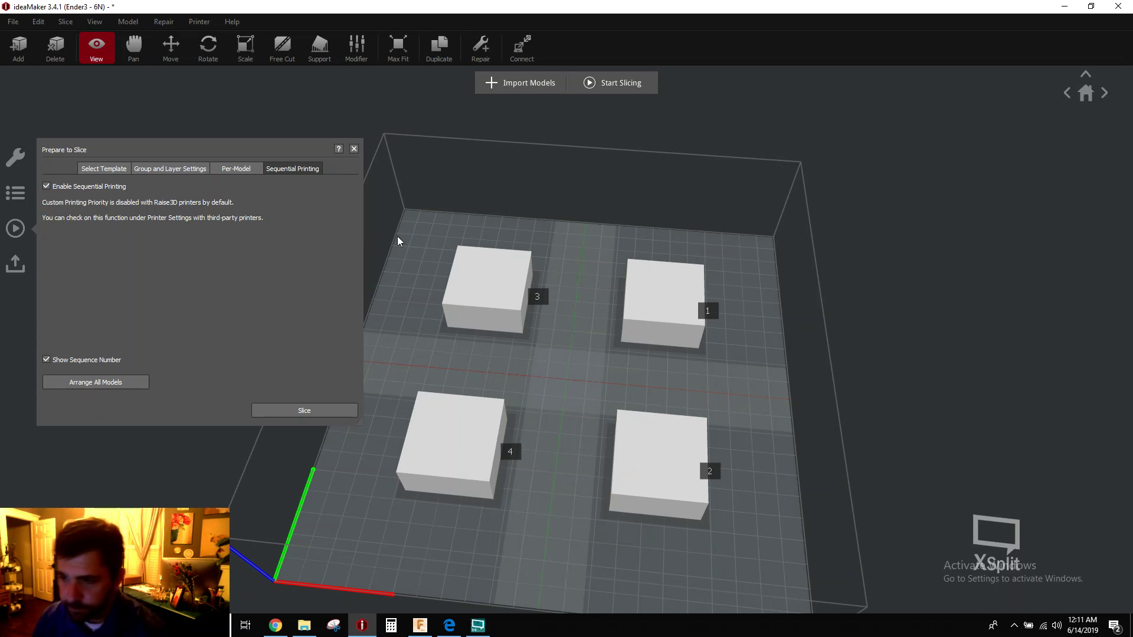
# - Slice sequentially (4 h 8 min 8 s, 43.2 g), scrub the layer preview, then close it
pyautogui.click(312, 407)
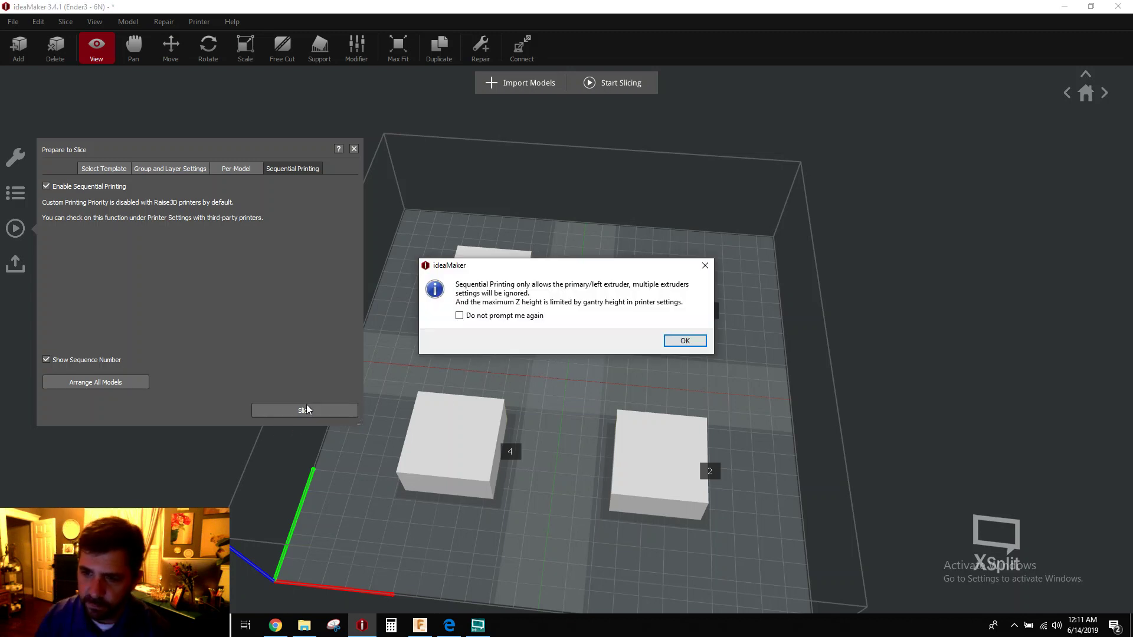
pyautogui.press('Return')
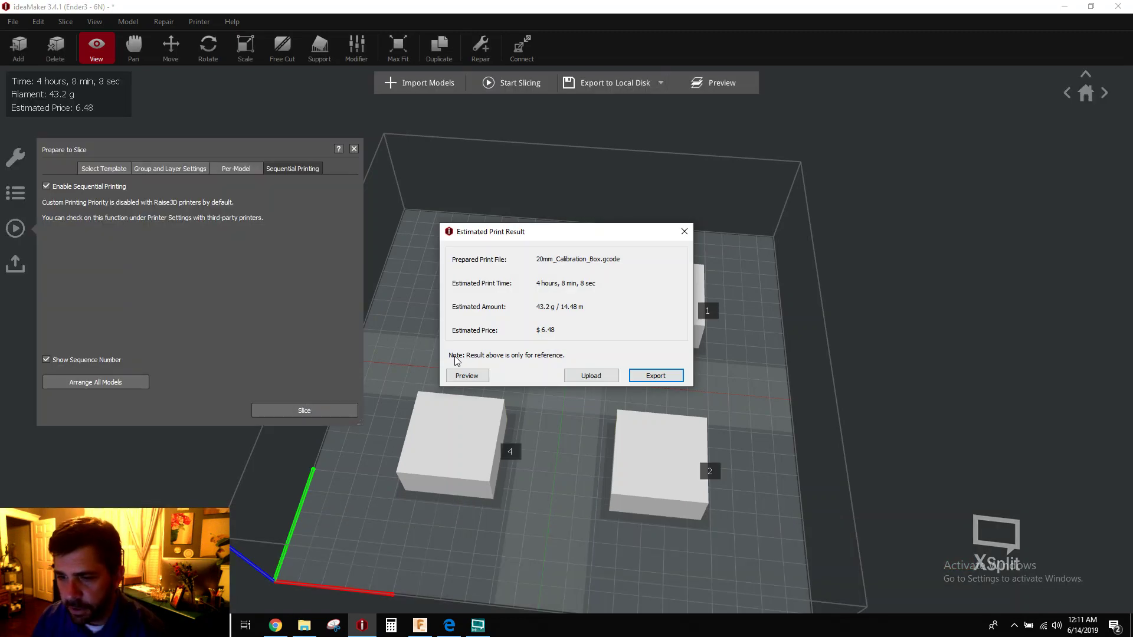
pyautogui.click(467, 375)
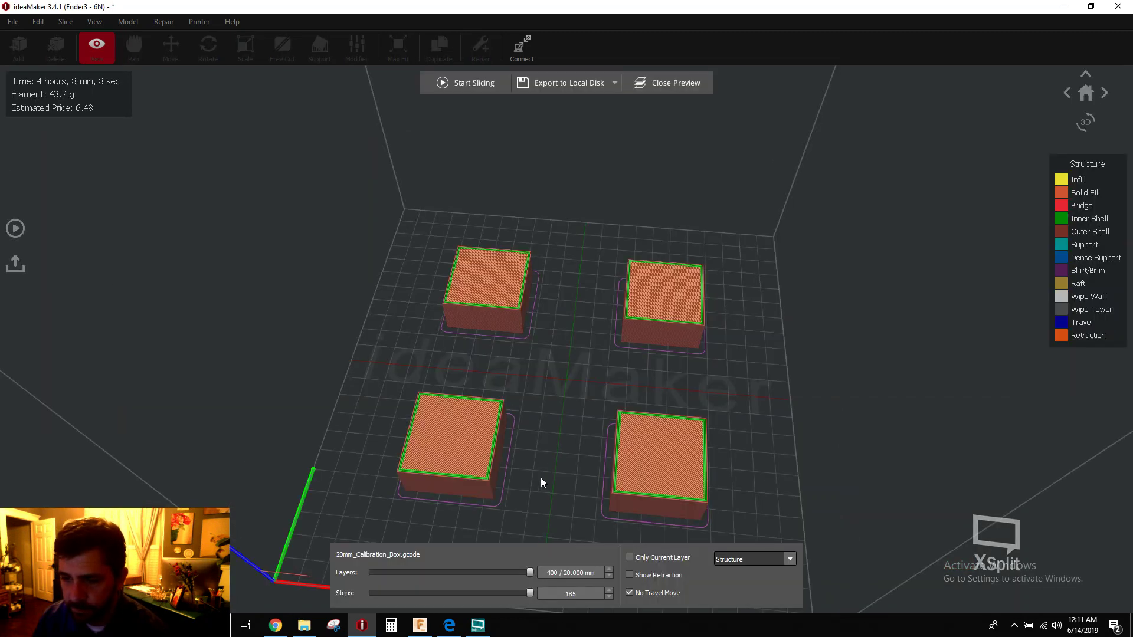
pyautogui.moveTo(561, 478); pyautogui.dragTo(538, 310)
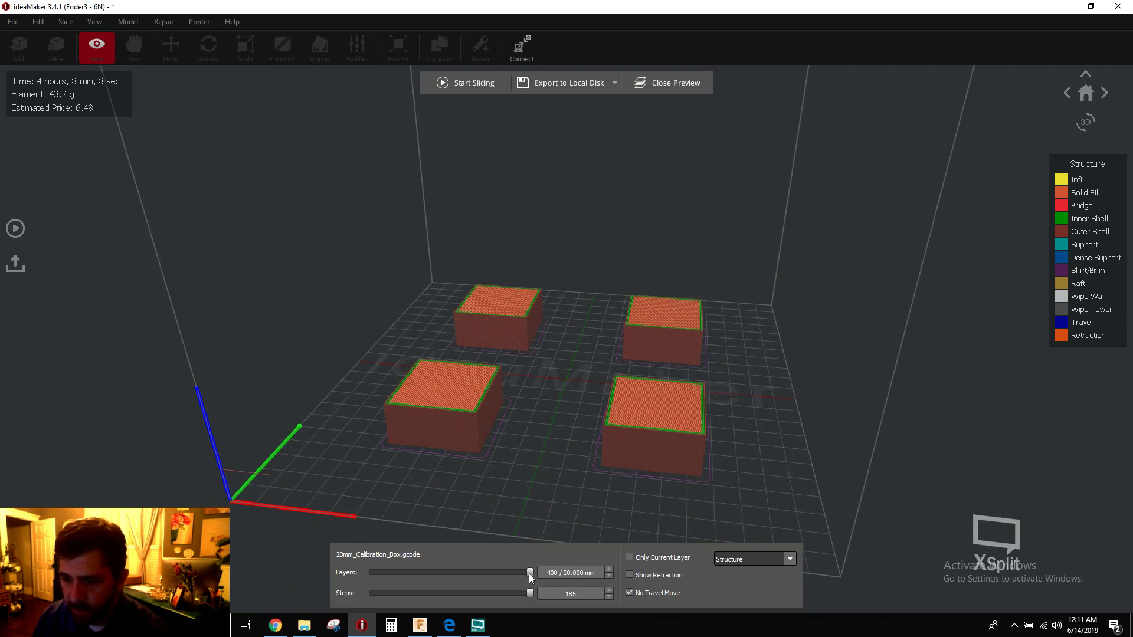
pyautogui.moveTo(529, 574)
pyautogui.mouseDown()
pyautogui.moveTo(315, 579)
pyautogui.moveTo(543, 573)
pyautogui.mouseUp()
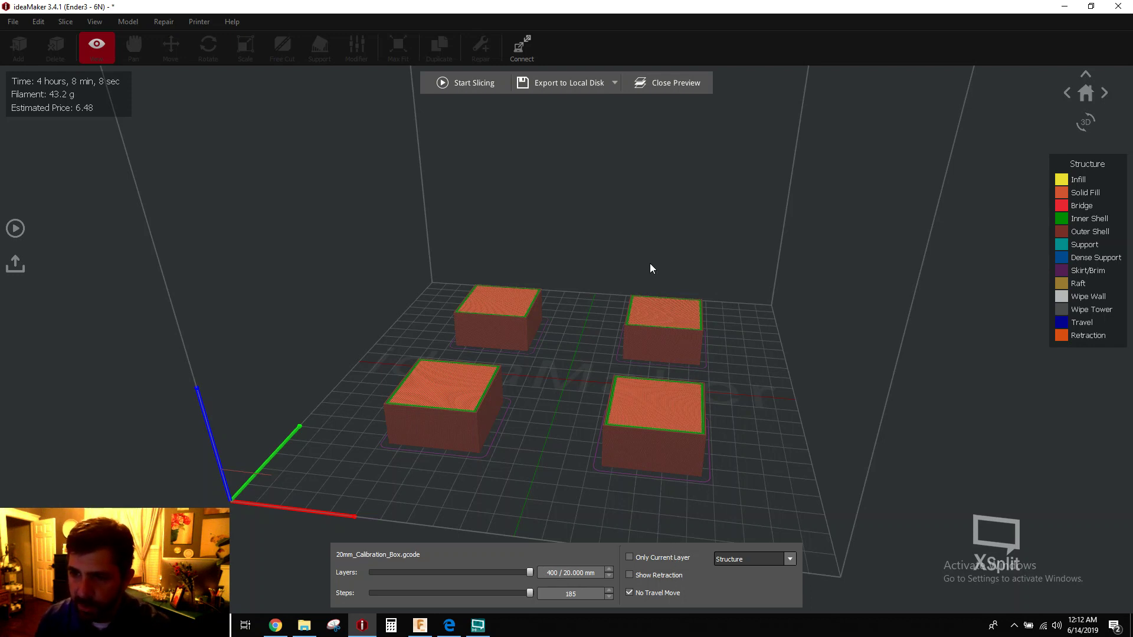
pyautogui.click(670, 81)
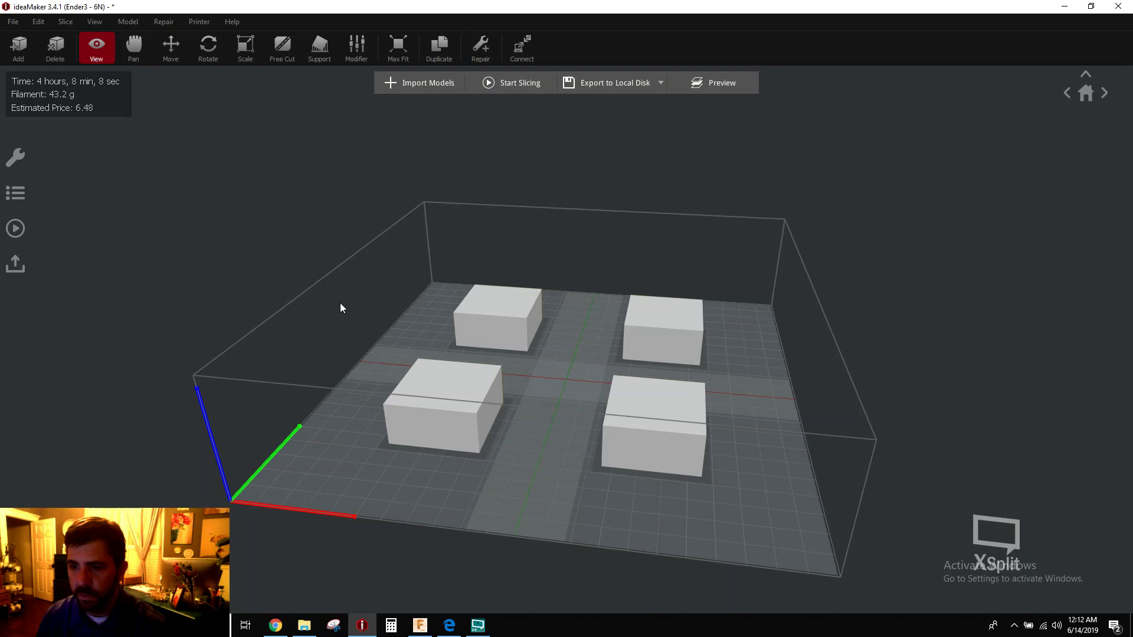
pyautogui.click(484, 430)
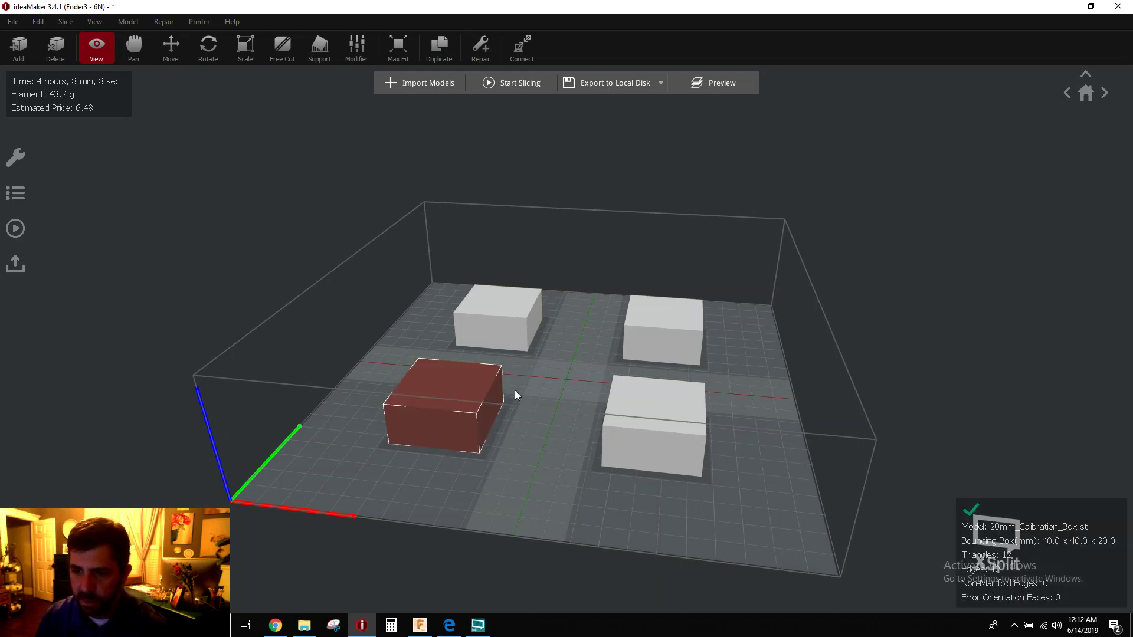
# - Duplicate the front-left box into 2 copies and drag both to the plate centre
pyautogui.click(38, 22)
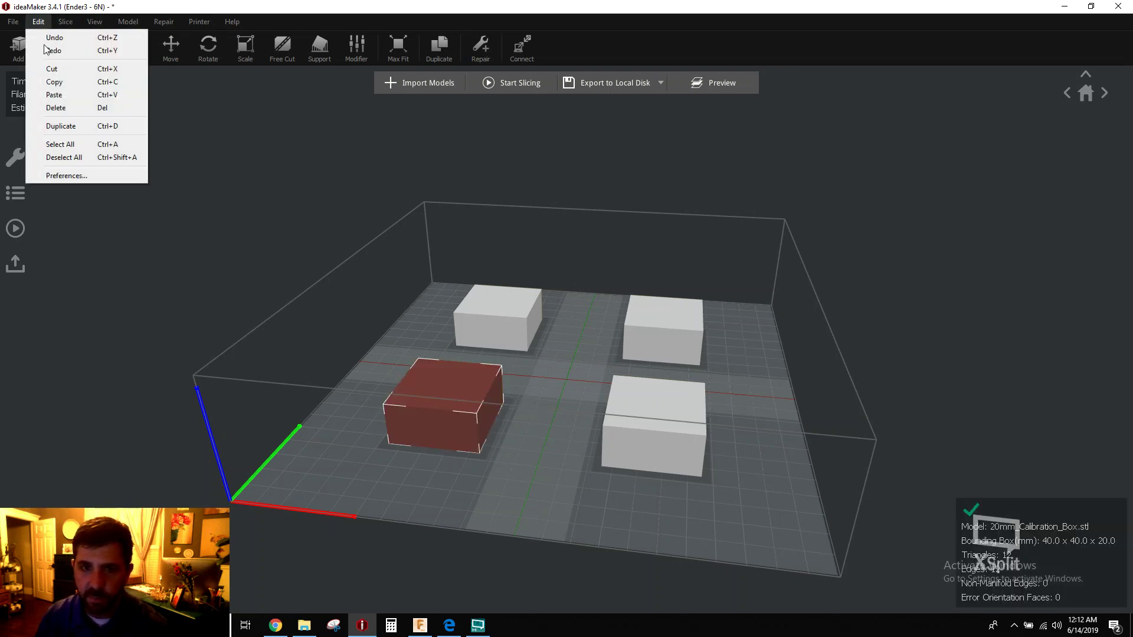
pyautogui.click(61, 125)
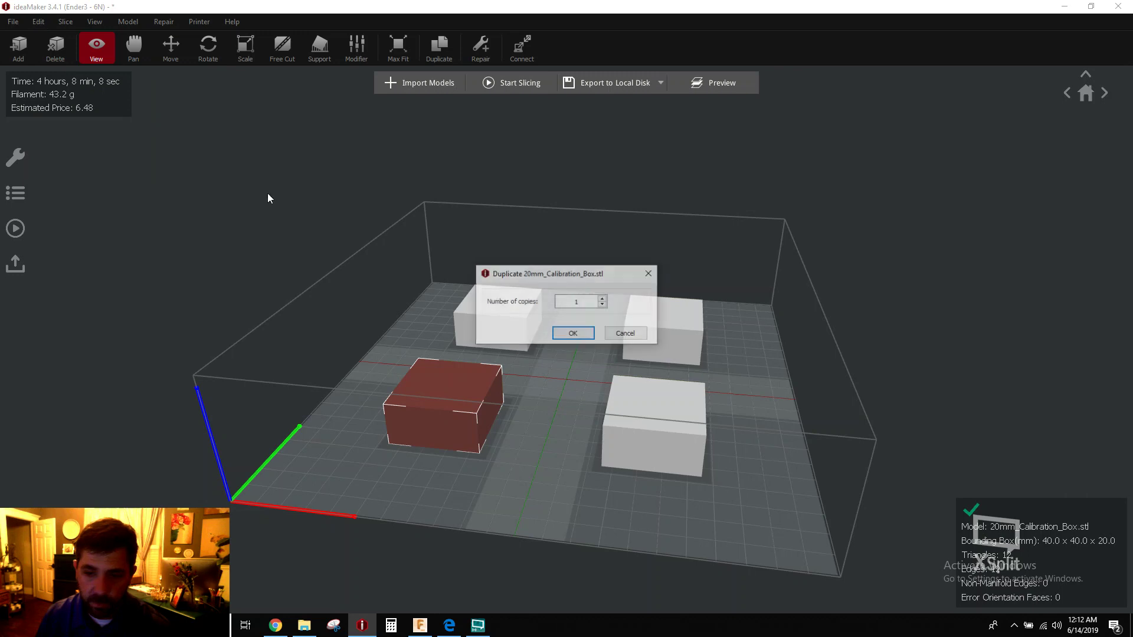
pyautogui.click(602, 299)
pyautogui.click(573, 333)
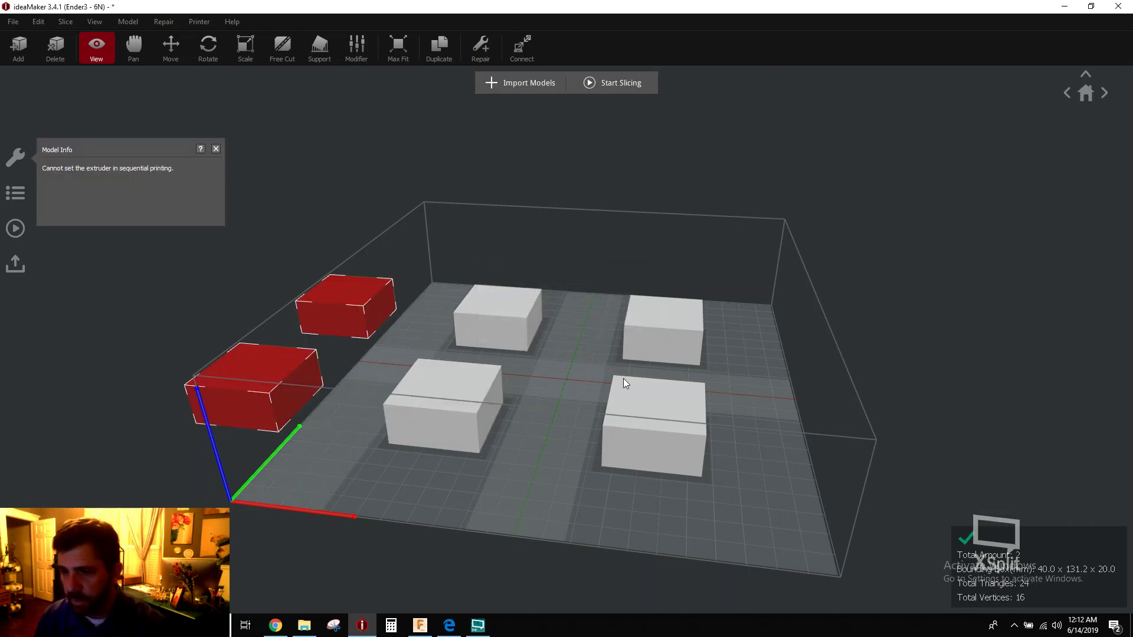
pyautogui.click(170, 47)
pyautogui.moveTo(256, 367); pyautogui.dragTo(512, 383)
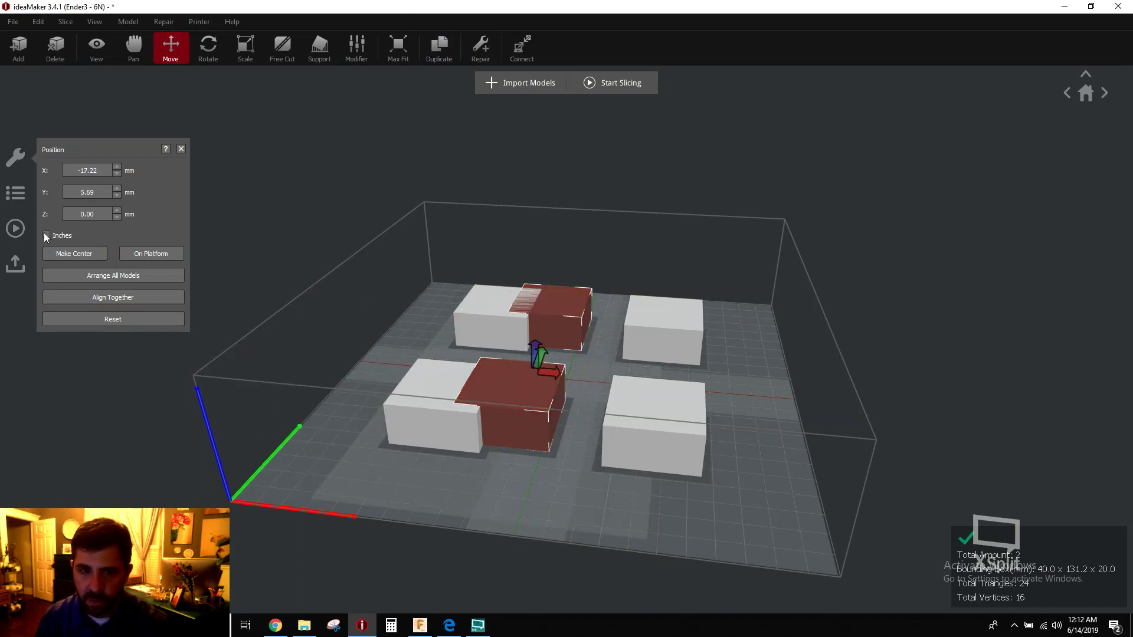
# - Use Arrange All Models to spread the six boxes across the plate, numbered 1–6
pyautogui.click(15, 229)
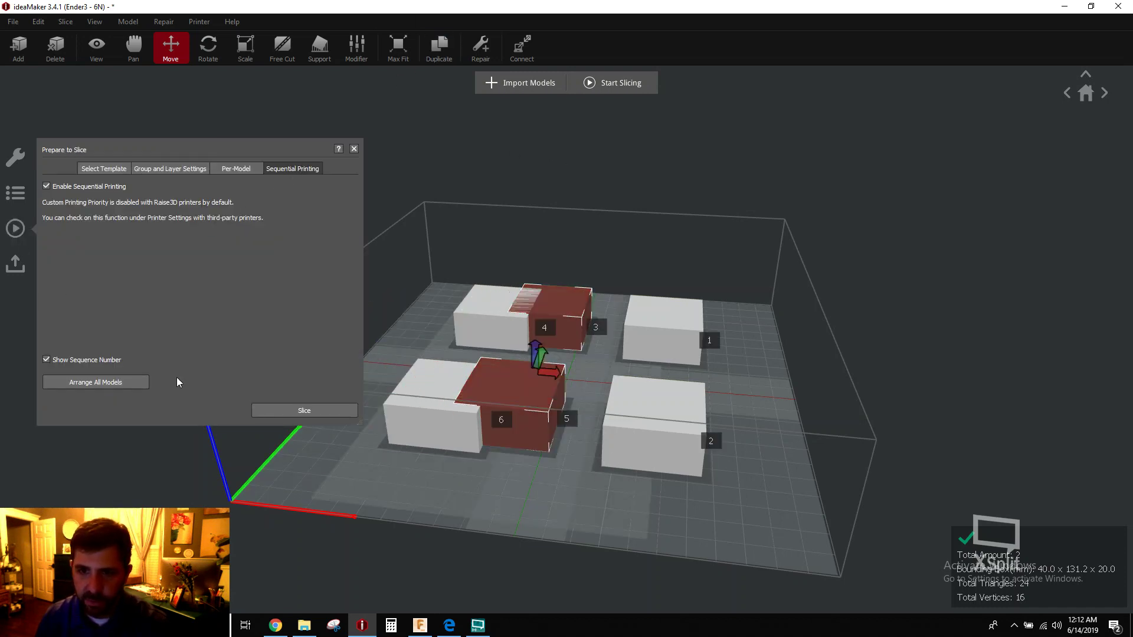
pyautogui.click(83, 383)
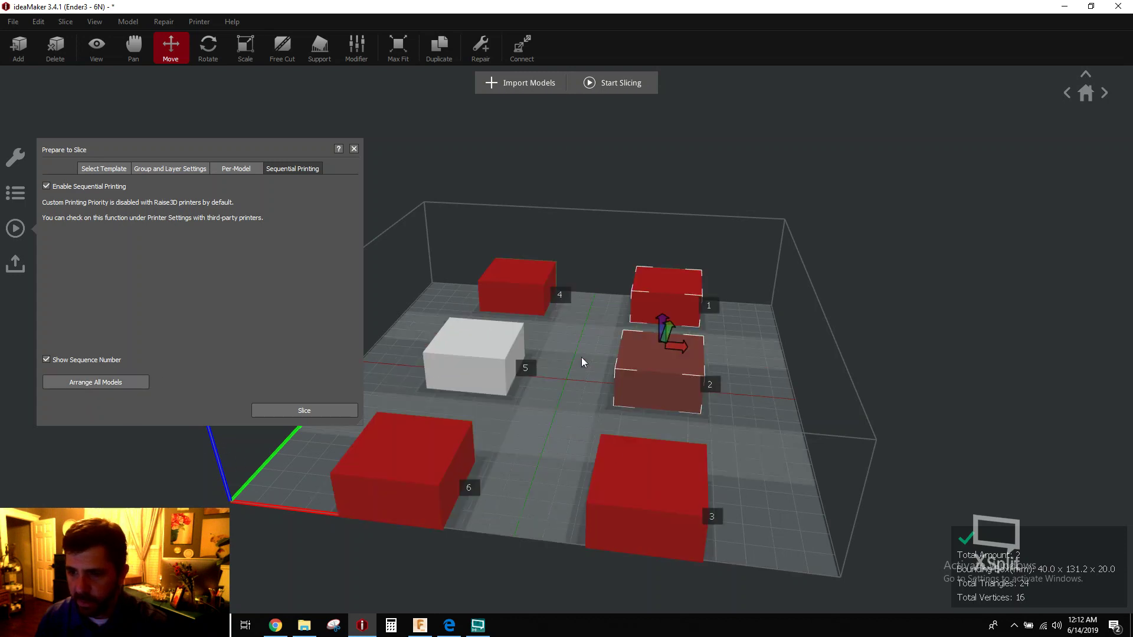
pyautogui.click(763, 445)
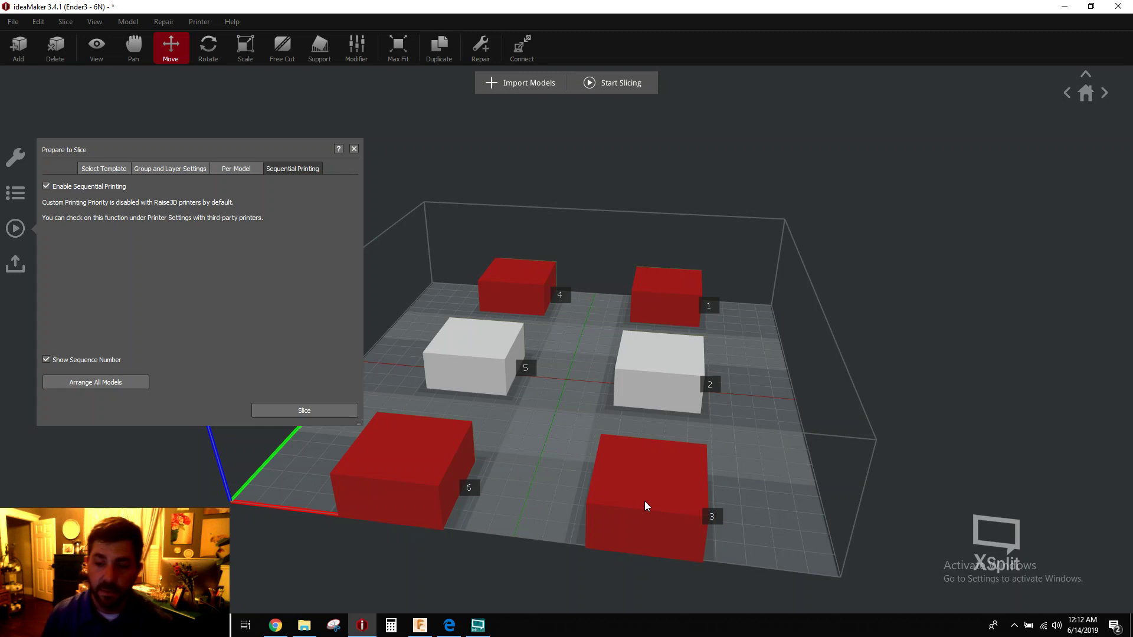
pyautogui.moveTo(707, 492); pyautogui.dragTo(767, 439, button='right')
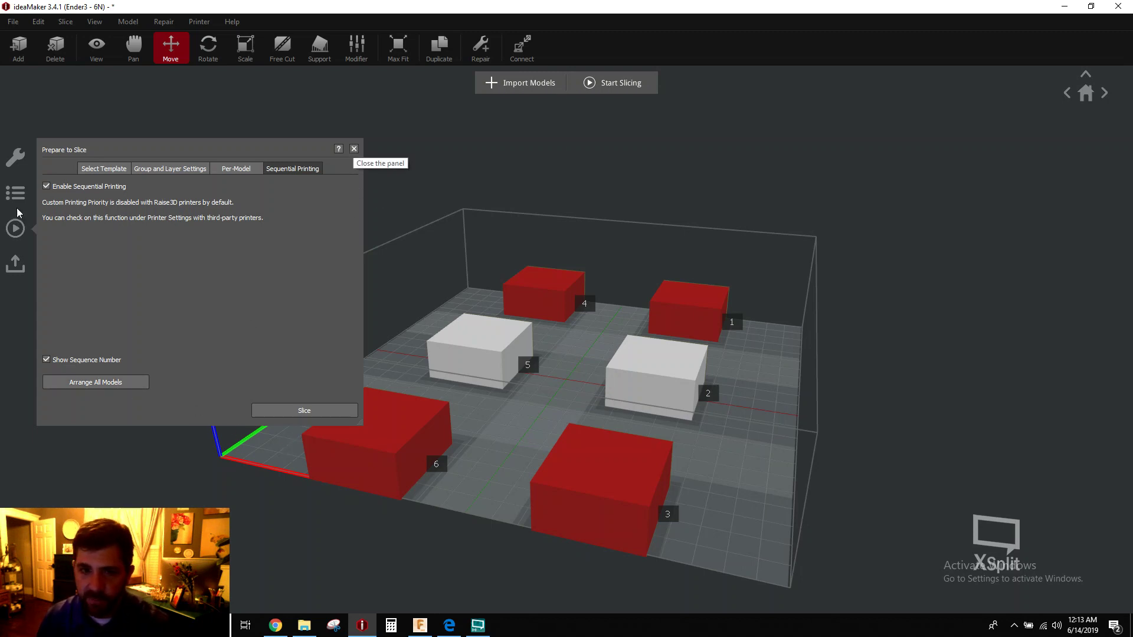
# - Turn off sequential printing and delete the back-middle and back-right boxes
pyautogui.click(46, 187)
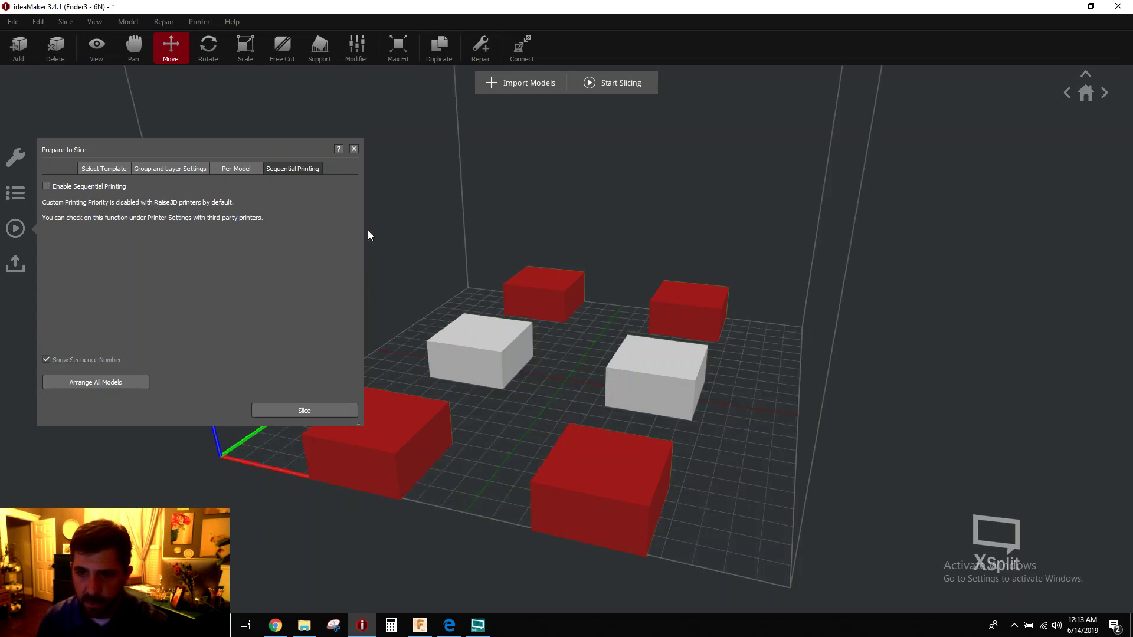
pyautogui.click(354, 148)
pyautogui.click(366, 420)
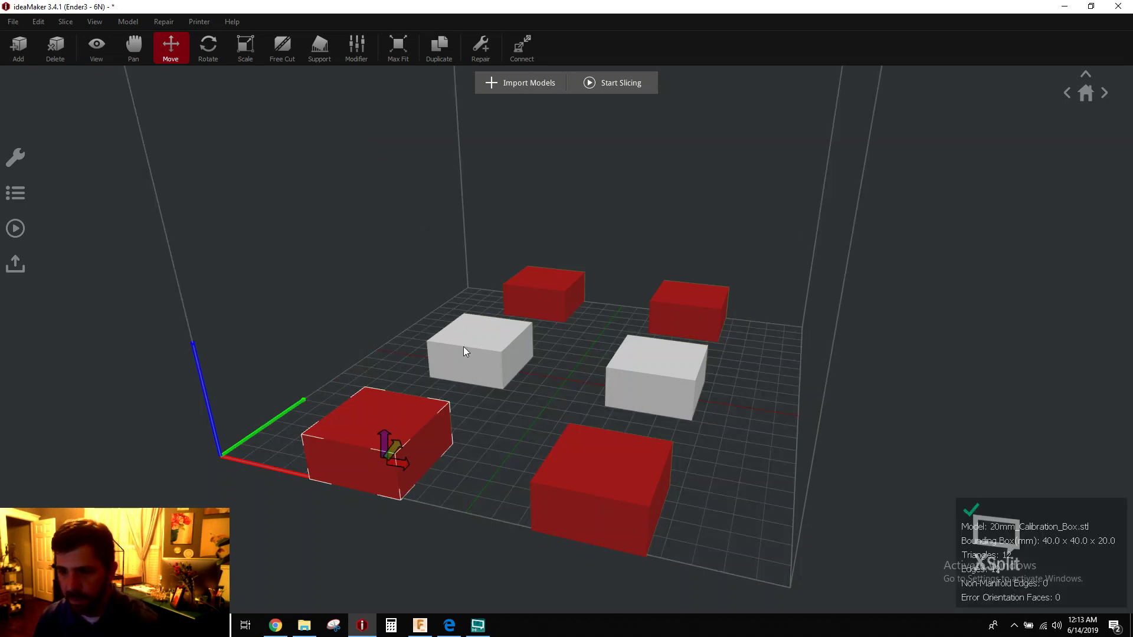
pyautogui.click(565, 301)
pyautogui.press('Delete')
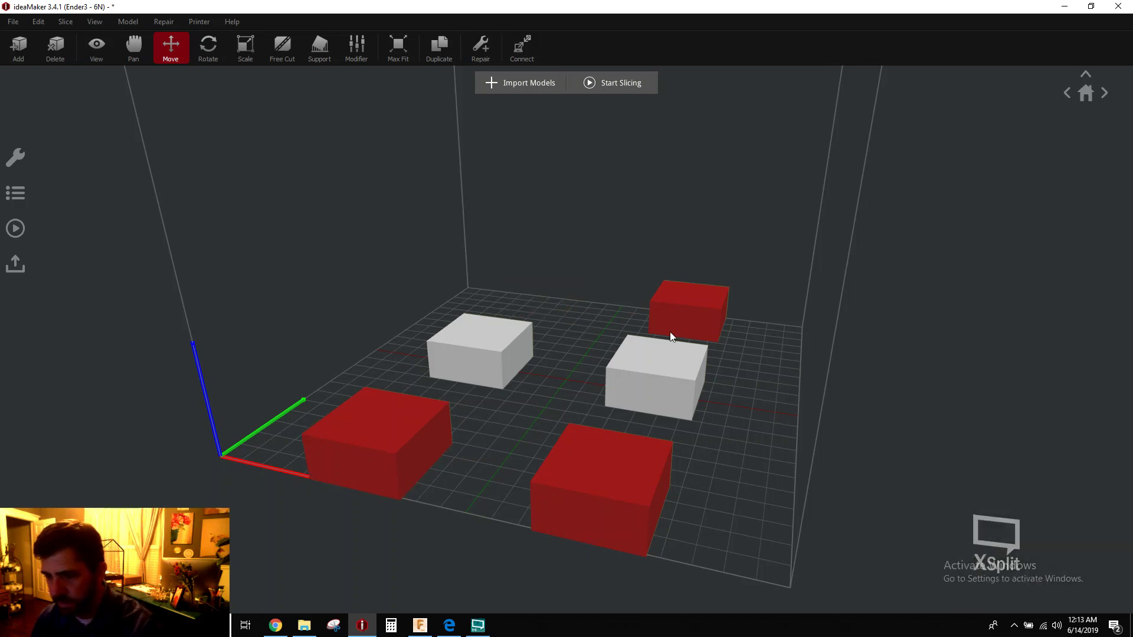
pyautogui.click(694, 319)
pyautogui.press('Delete')
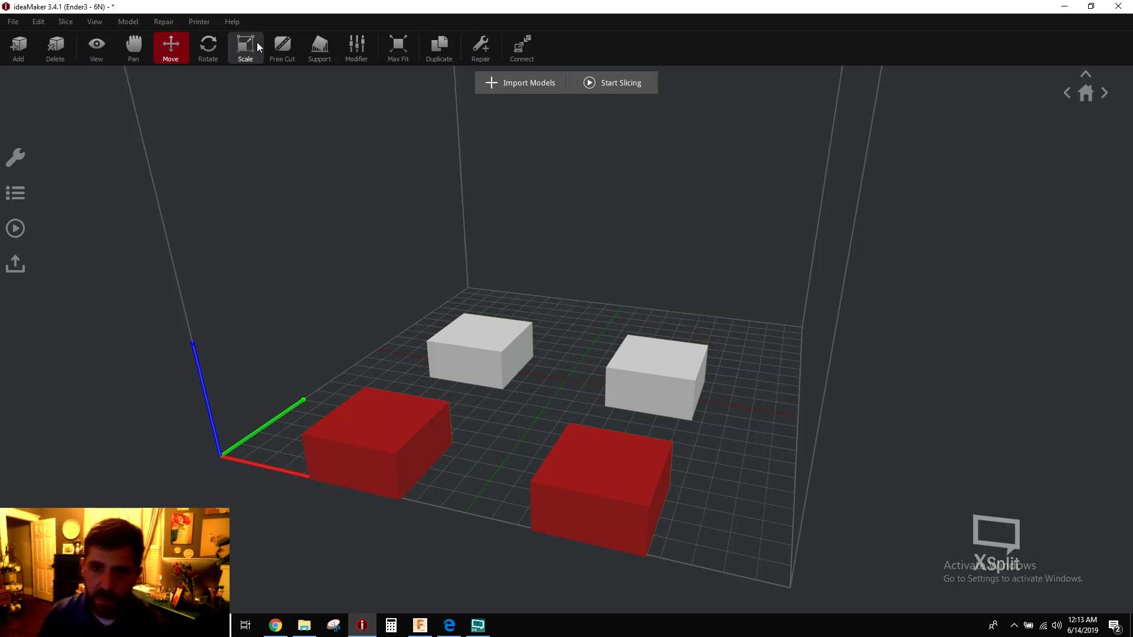
# - Line the four boxes up in a row and slice them normally (2 h 13 min 4 s, 43.2 g)
pyautogui.click(171, 48)
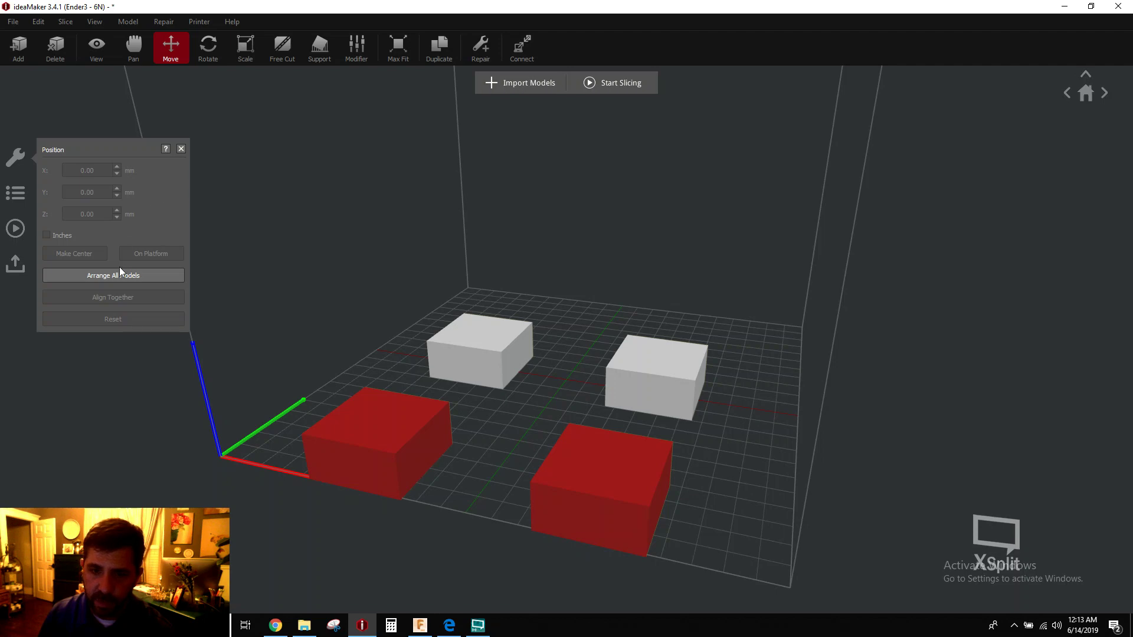
pyautogui.click(129, 279)
pyautogui.click(593, 87)
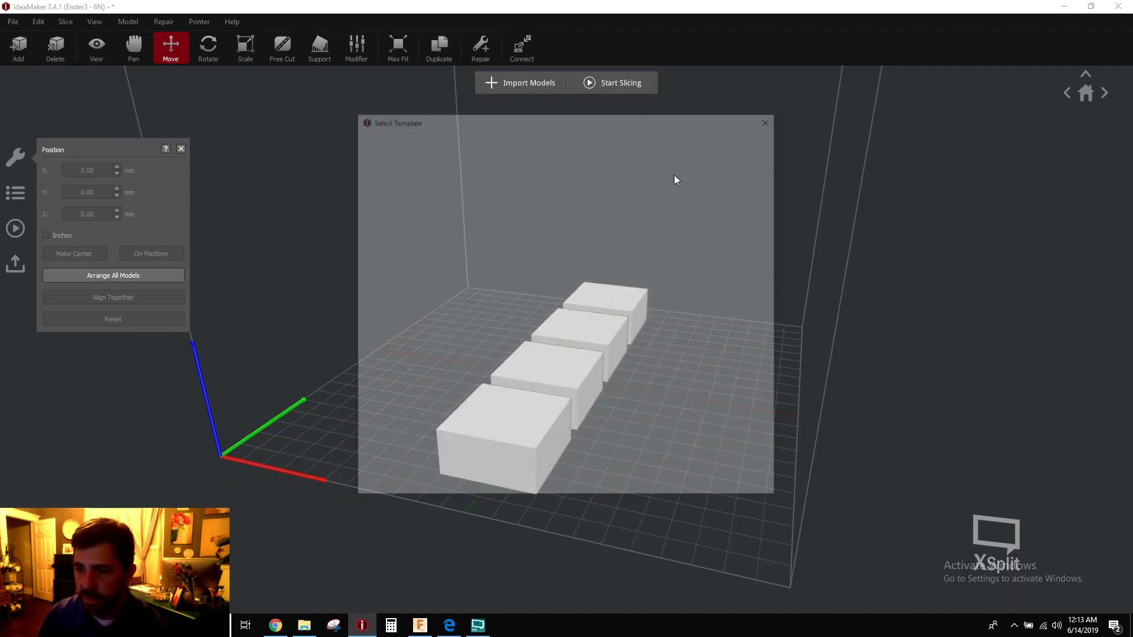
pyautogui.click(749, 489)
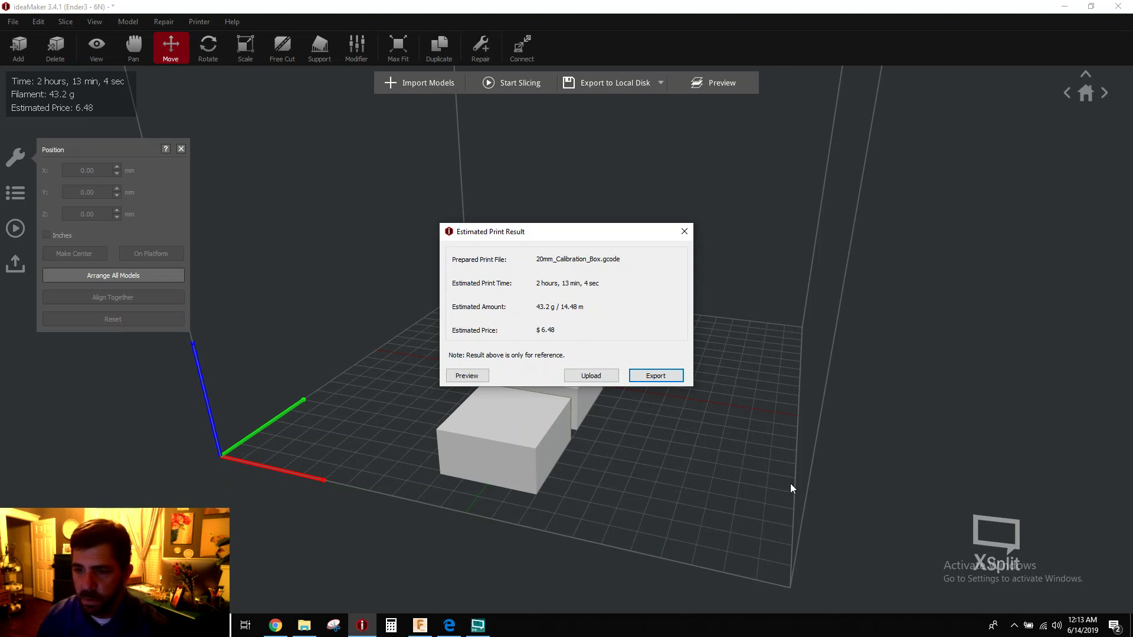
pyautogui.click(466, 376)
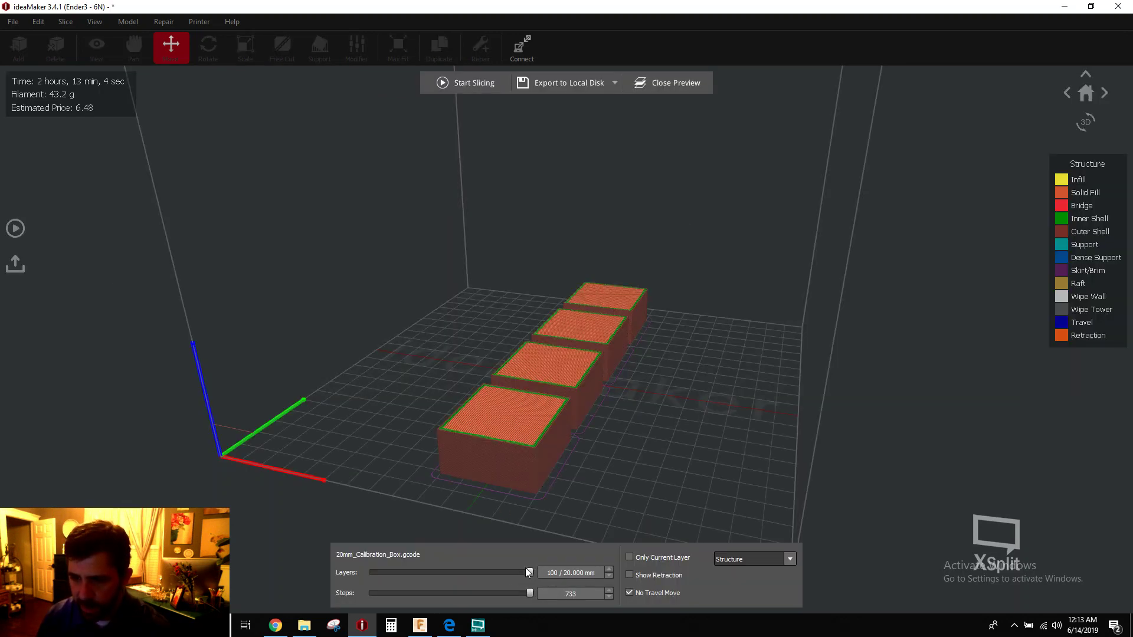
# - Scrub the preview to layer 39 to see the boxes cut, then close the preview
pyautogui.moveTo(531, 572); pyautogui.dragTo(571, 581)
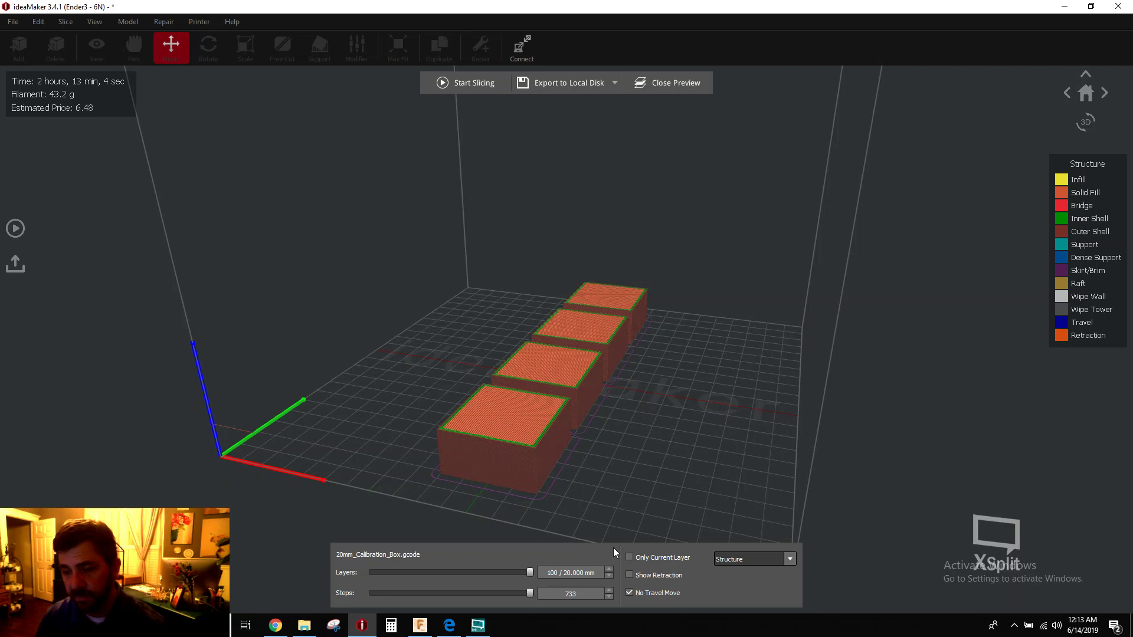
pyautogui.click(693, 82)
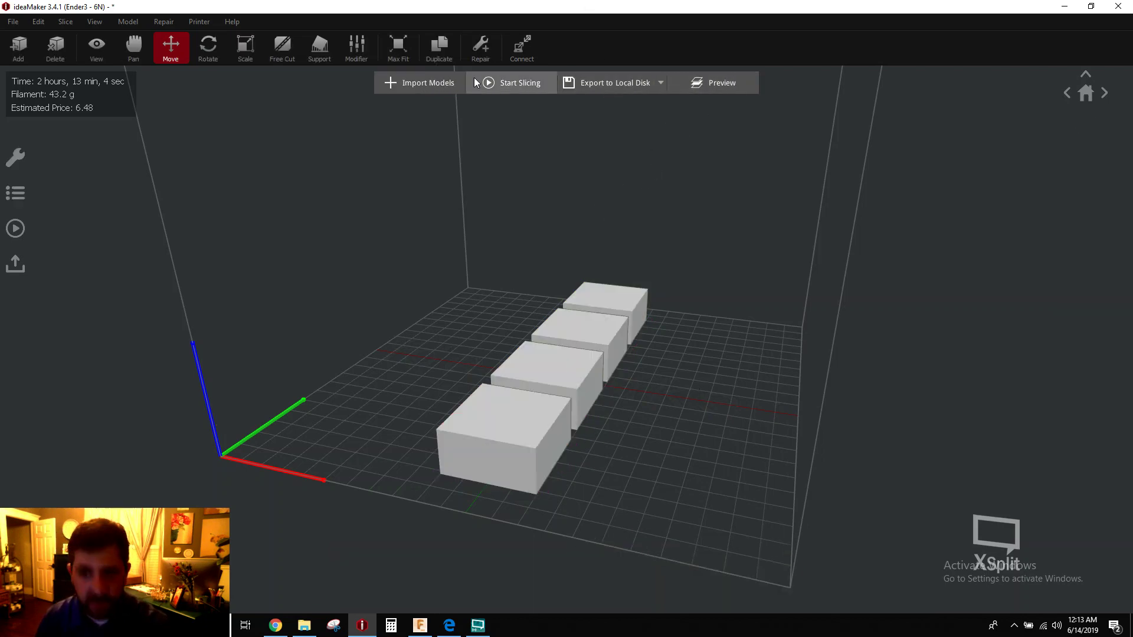
# - Re-slice the four-box row with LootCrate, dismiss the estimate, and reopen Prepare to Slice
pyautogui.click(510, 83)
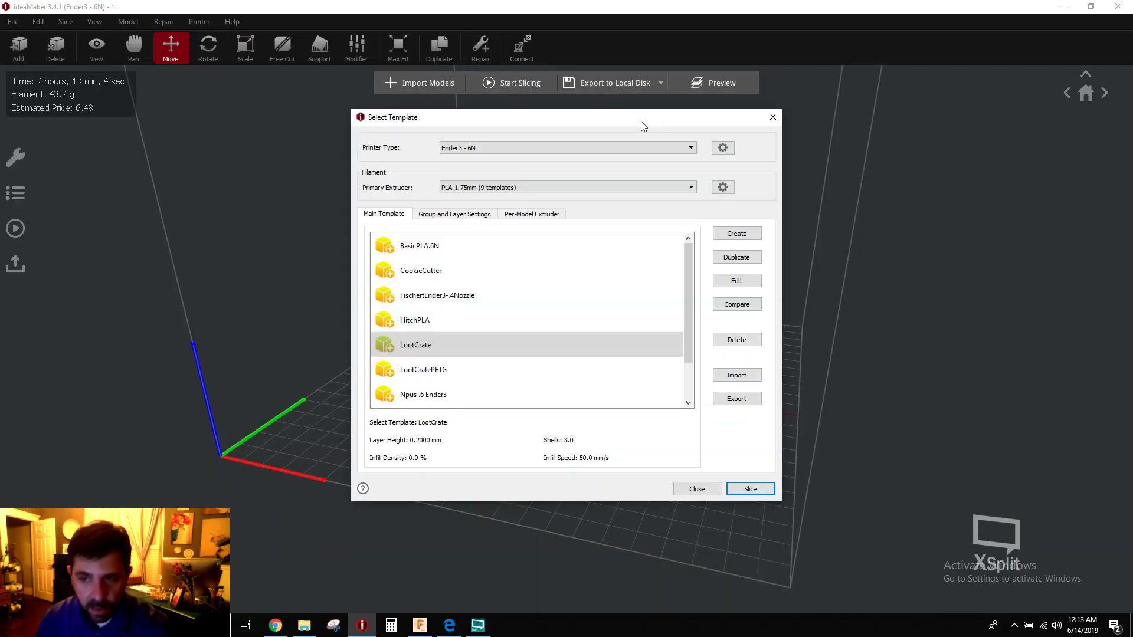
pyautogui.click(750, 488)
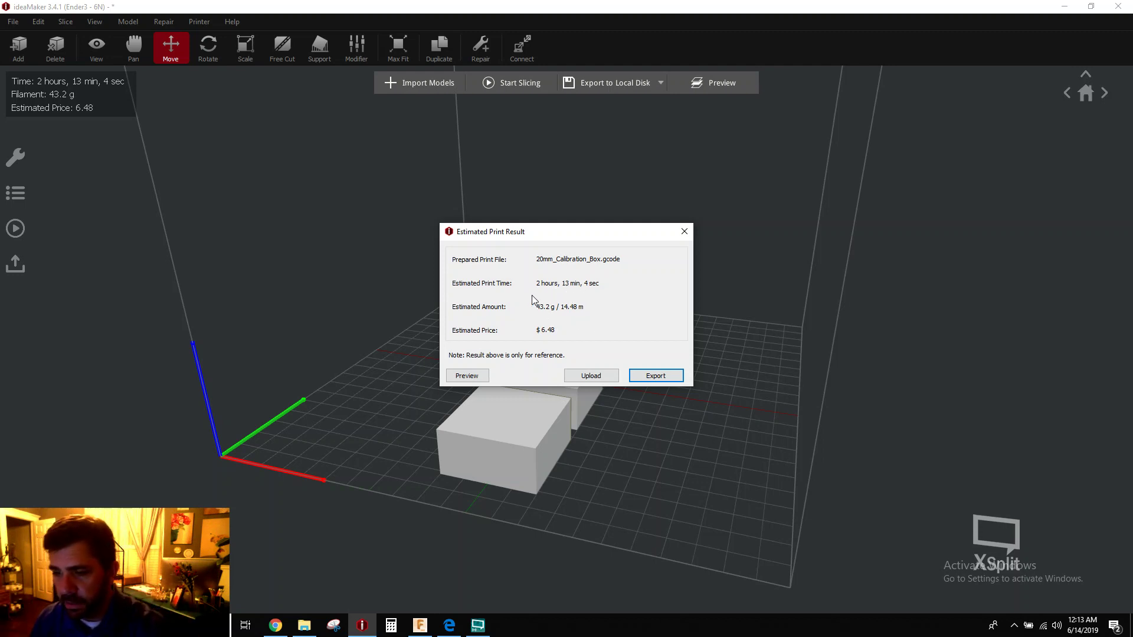
pyautogui.click(683, 231)
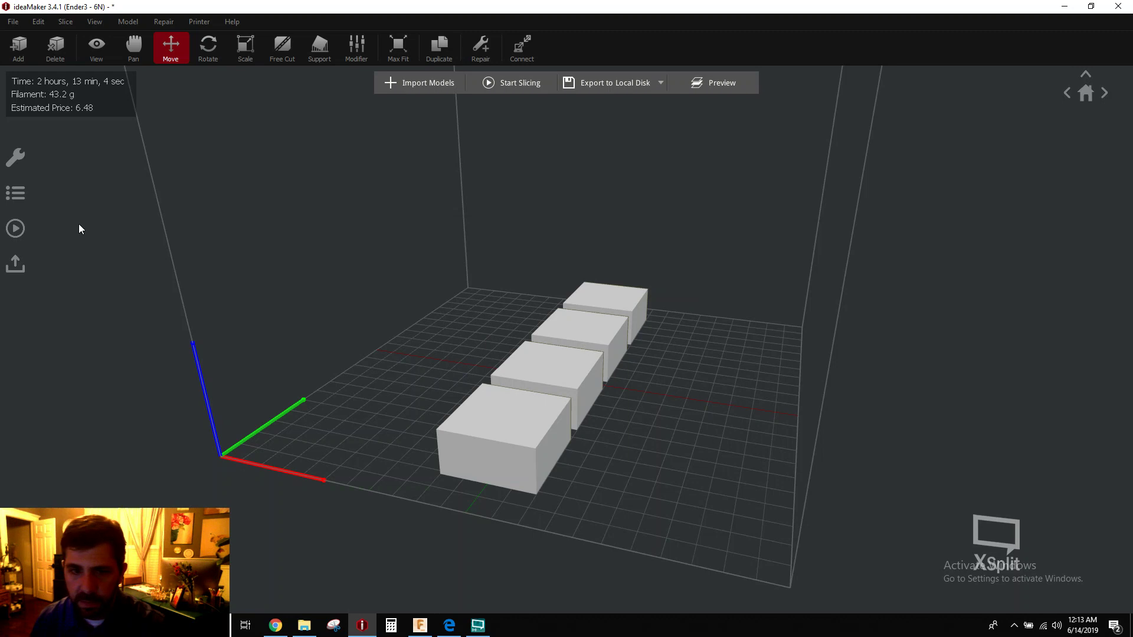
pyautogui.click(22, 235)
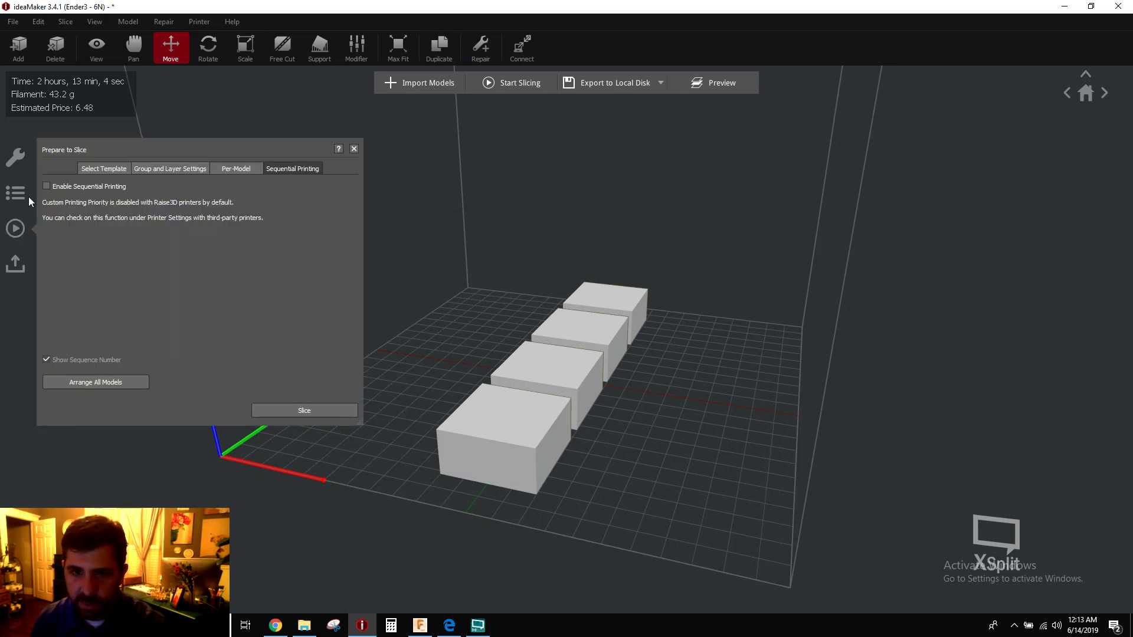
# - Re-enable sequential printing and arrange the four boxes in a grid across the bed
pyautogui.click(46, 186)
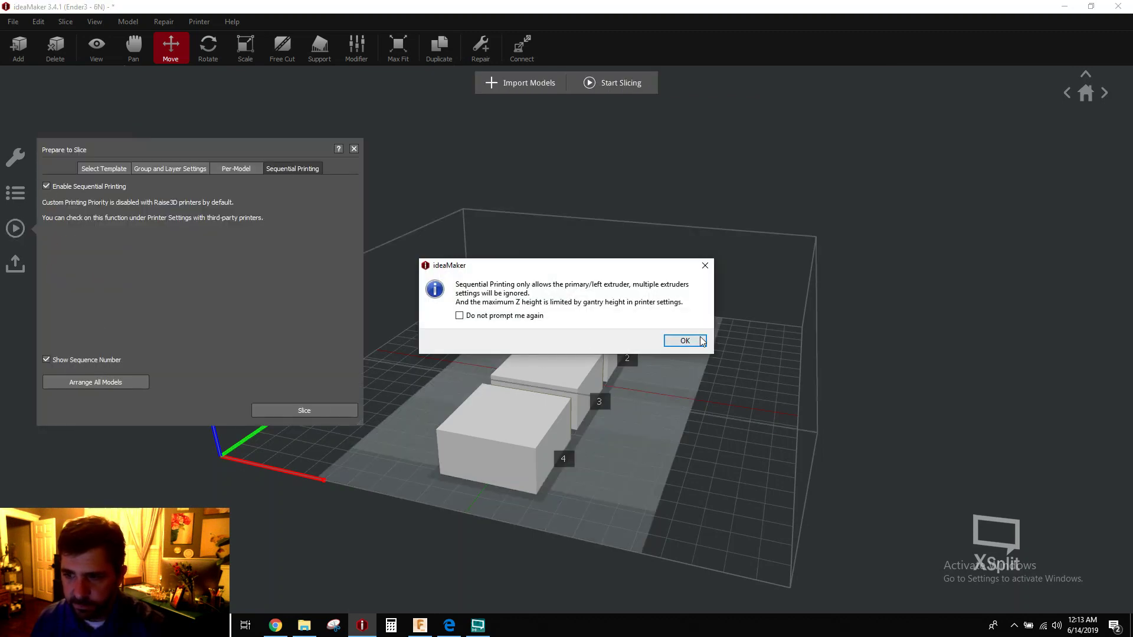
pyautogui.click(699, 338)
pyautogui.click(121, 382)
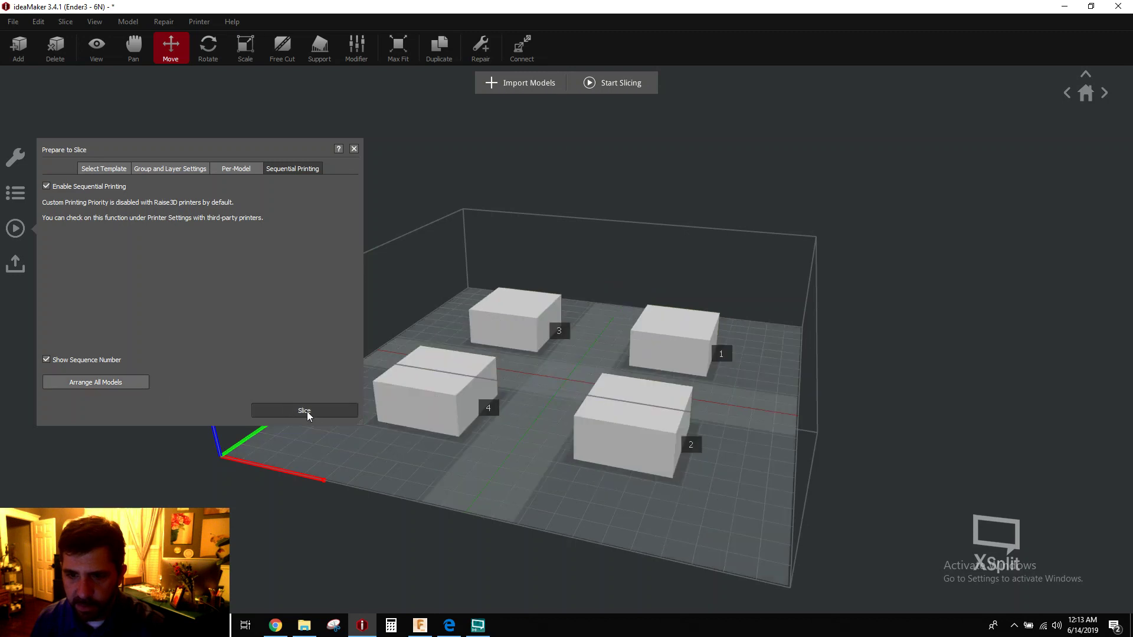
# - Slice the boxes sequentially and review the 4 h 8 min 8 s print estimate
pyautogui.click(307, 411)
pyautogui.press('Return')
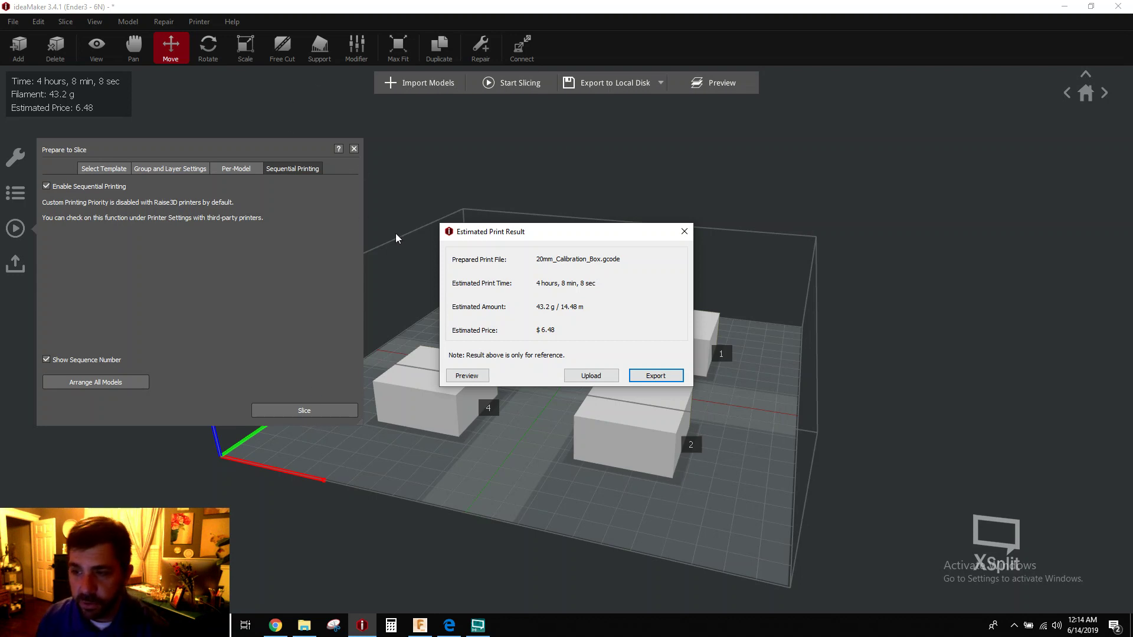
pyautogui.click(685, 232)
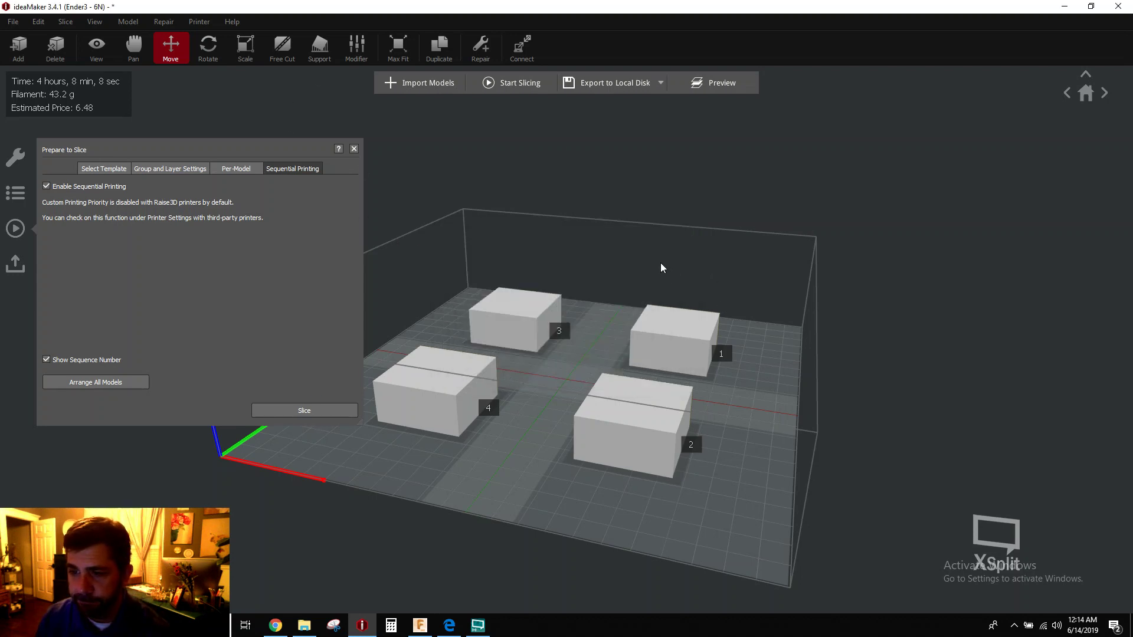